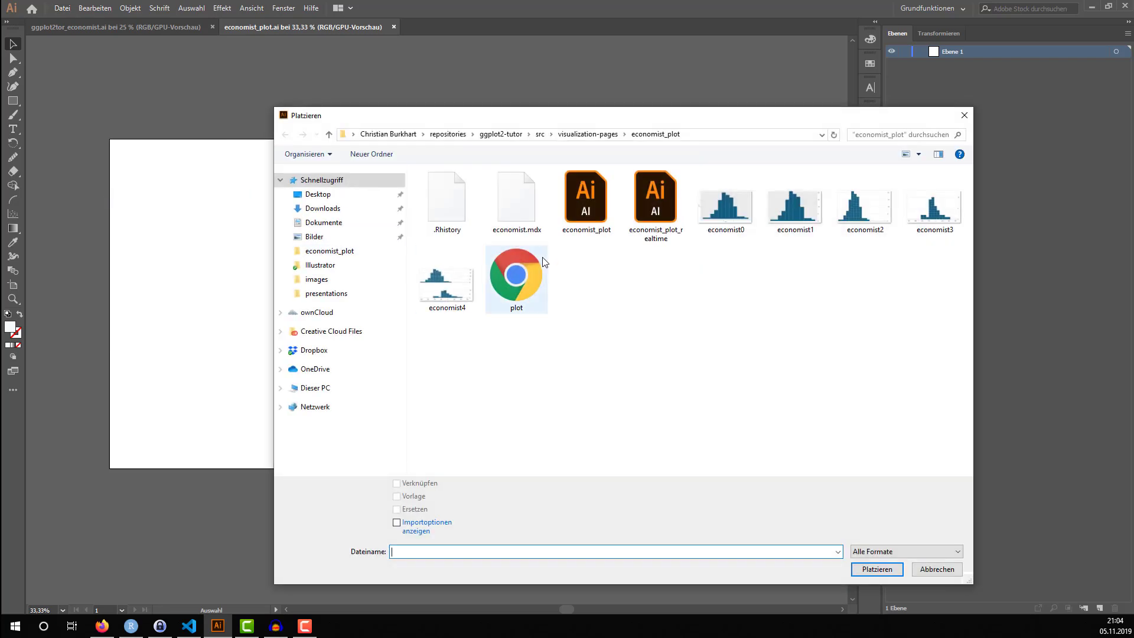
Place the plot file on the artboard, enlarging the two histograms slightly and positioning them in its right half
double_click(517, 273)
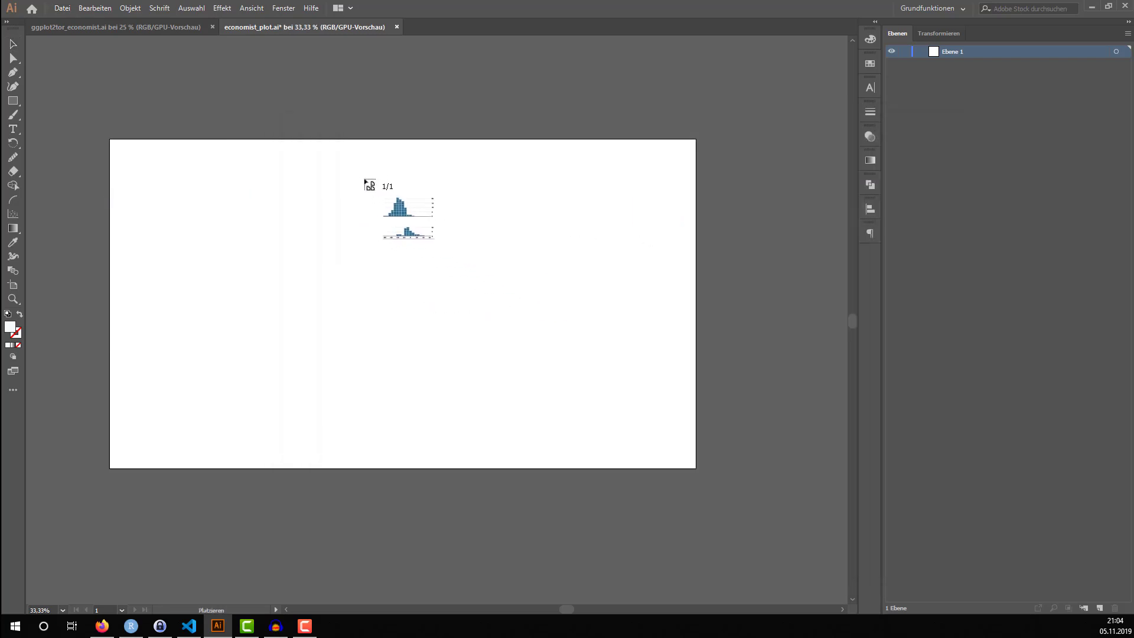
left_click(378, 171)
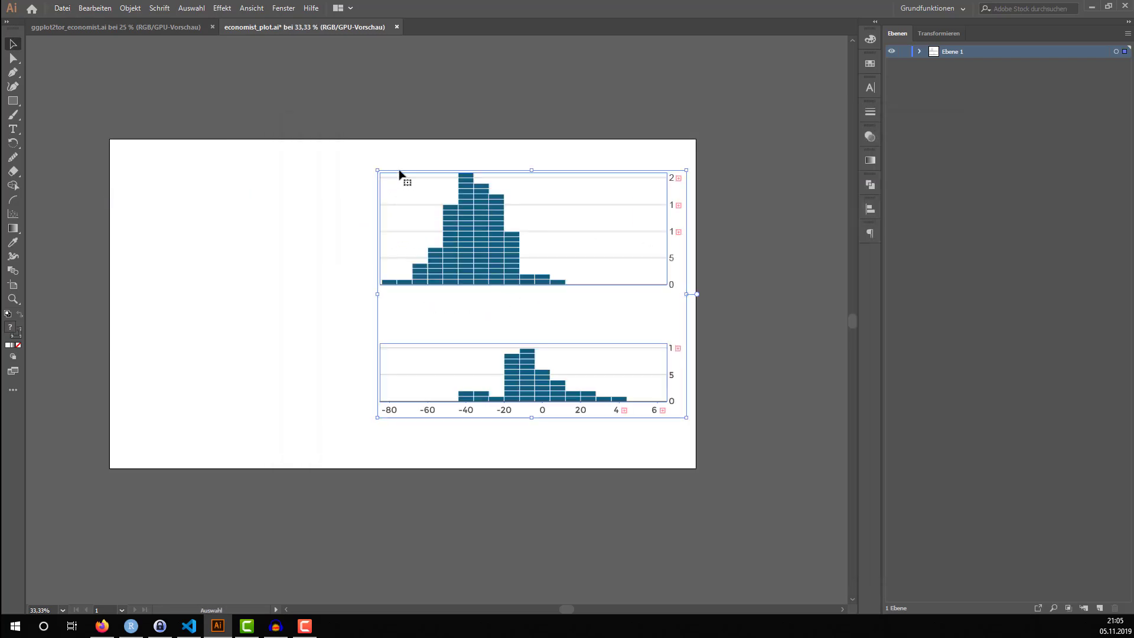
left_click_drag(403, 178, 382, 162)
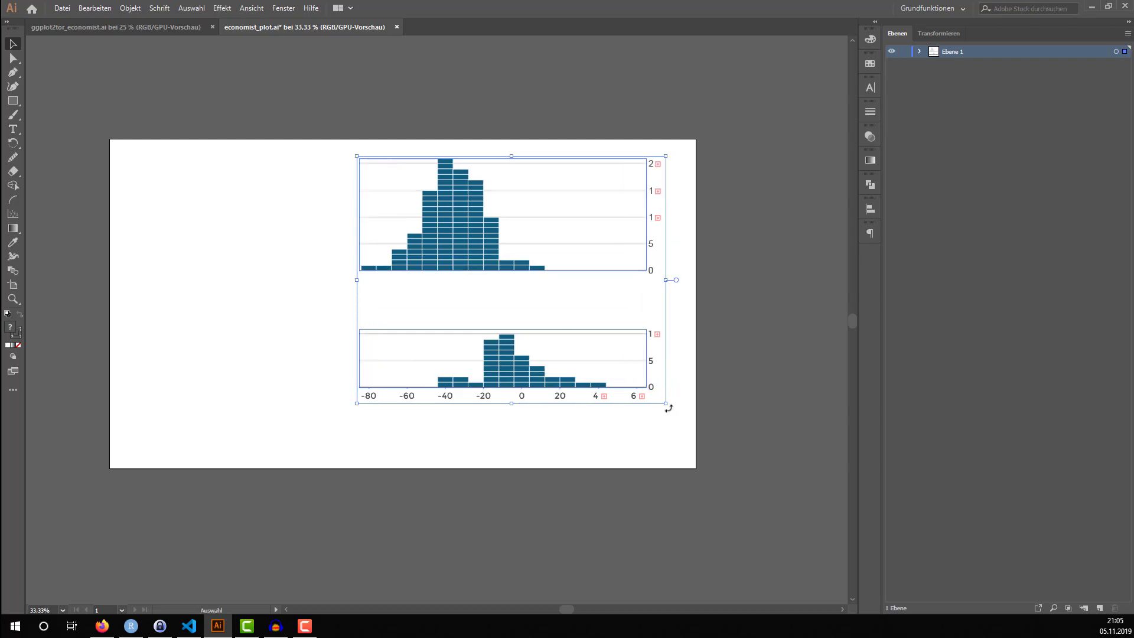
left_click_drag(666, 403, 696, 440)
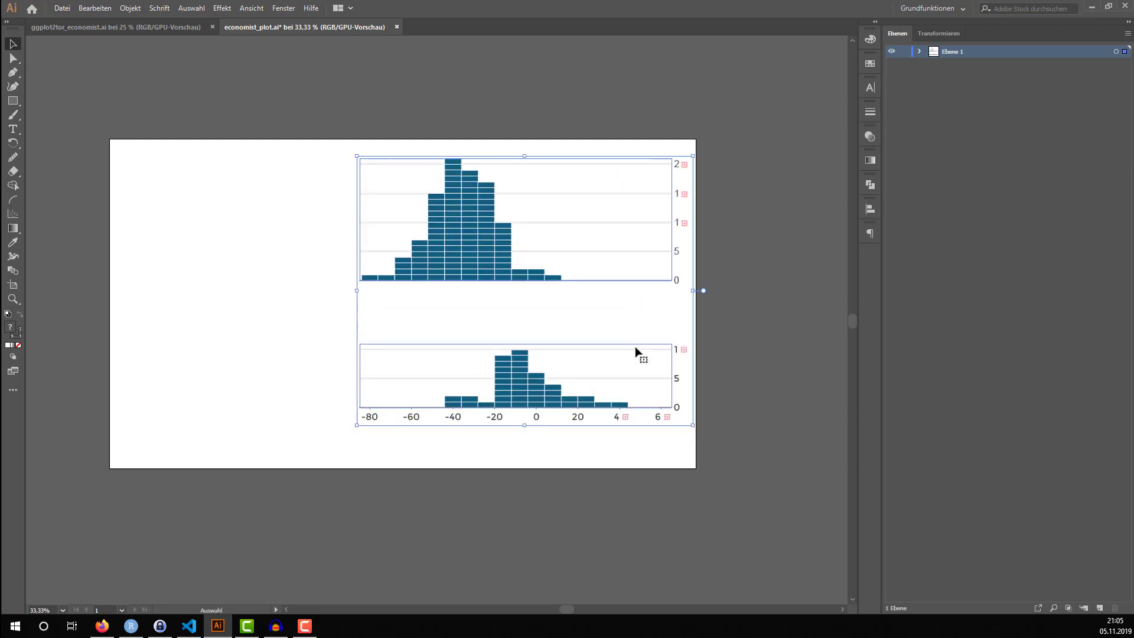
left_click_drag(625, 329, 600, 330)
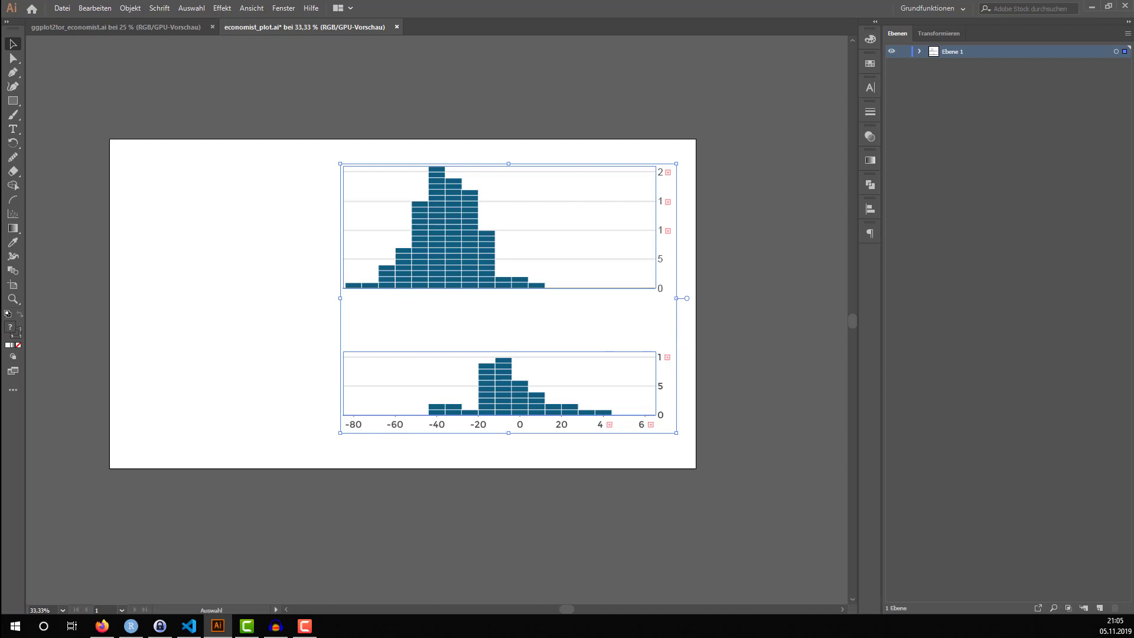
left_click(780, 315)
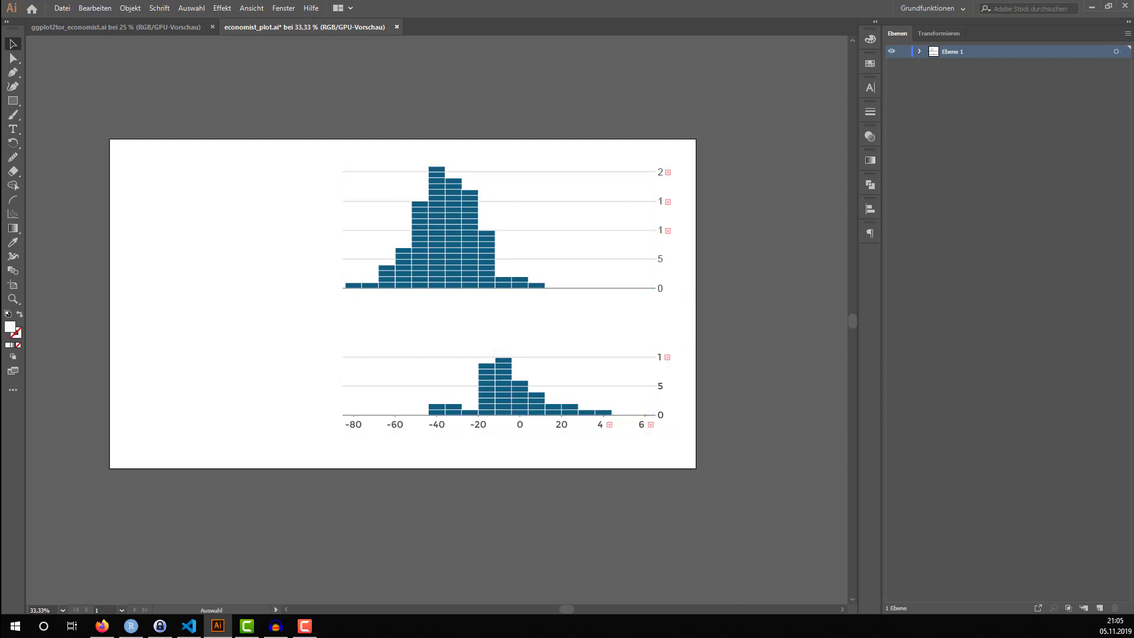
Draw a tall rectangle covering the empty area beside the histograms and fill it with the grey-blue swatch
left_click(13, 101)
left_click_drag(119, 150, 327, 455)
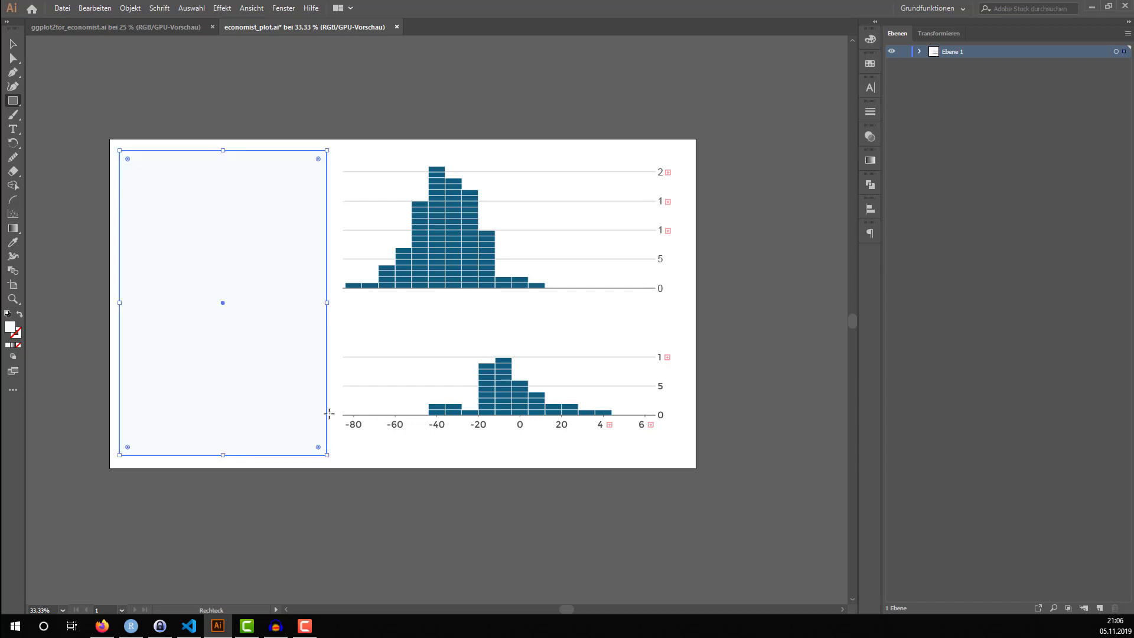
left_click(870, 63)
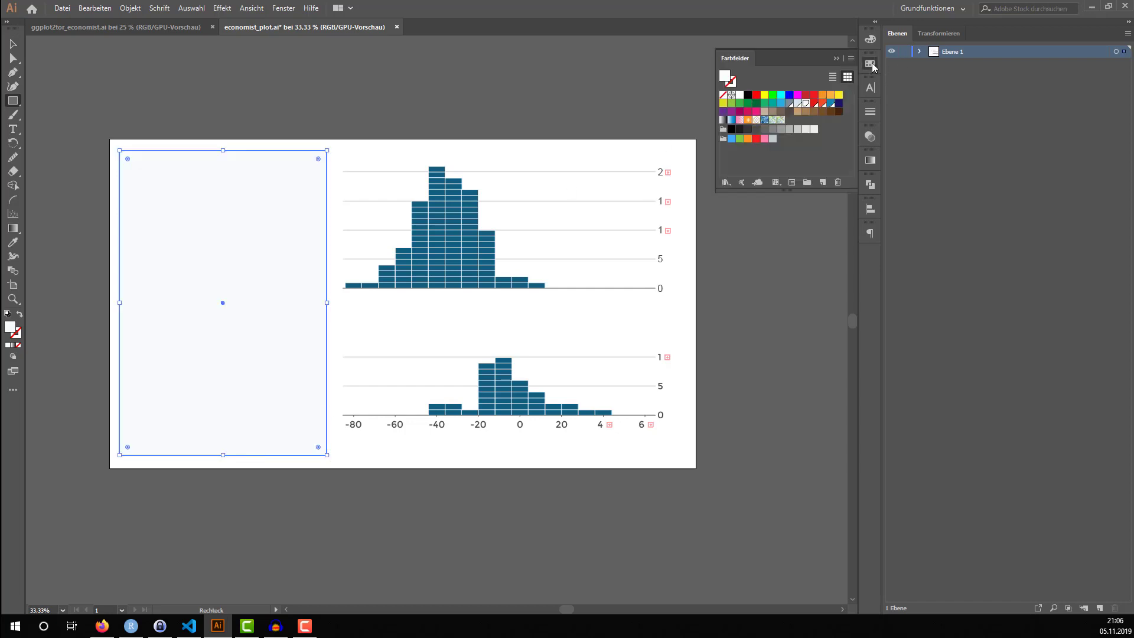
left_click(798, 104)
left_click(790, 104)
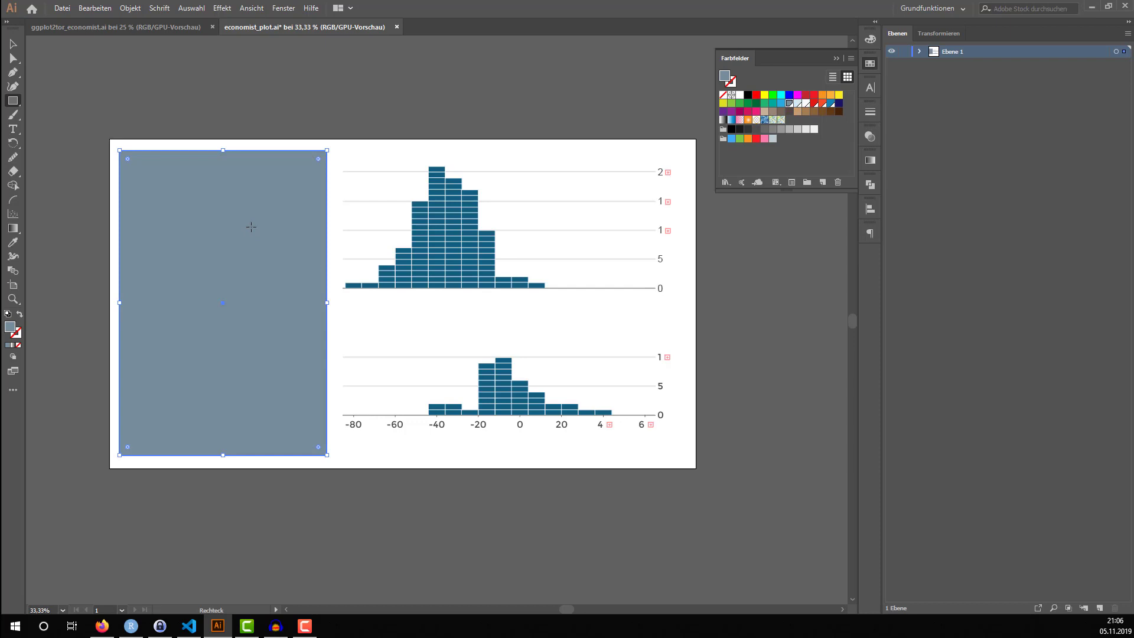
key("v")
left_click(274, 97)
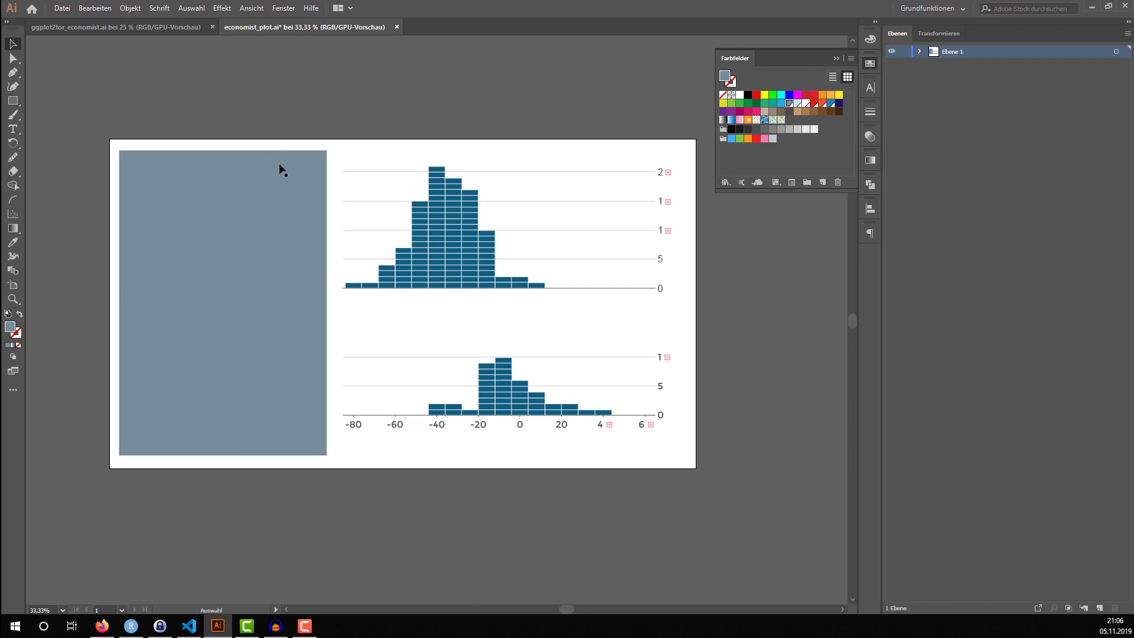
Draw a small rectangle in the upper-left part of the grey-blue panel and fill it red
left_click(14, 101)
left_click_drag(230, 206, 230, 206)
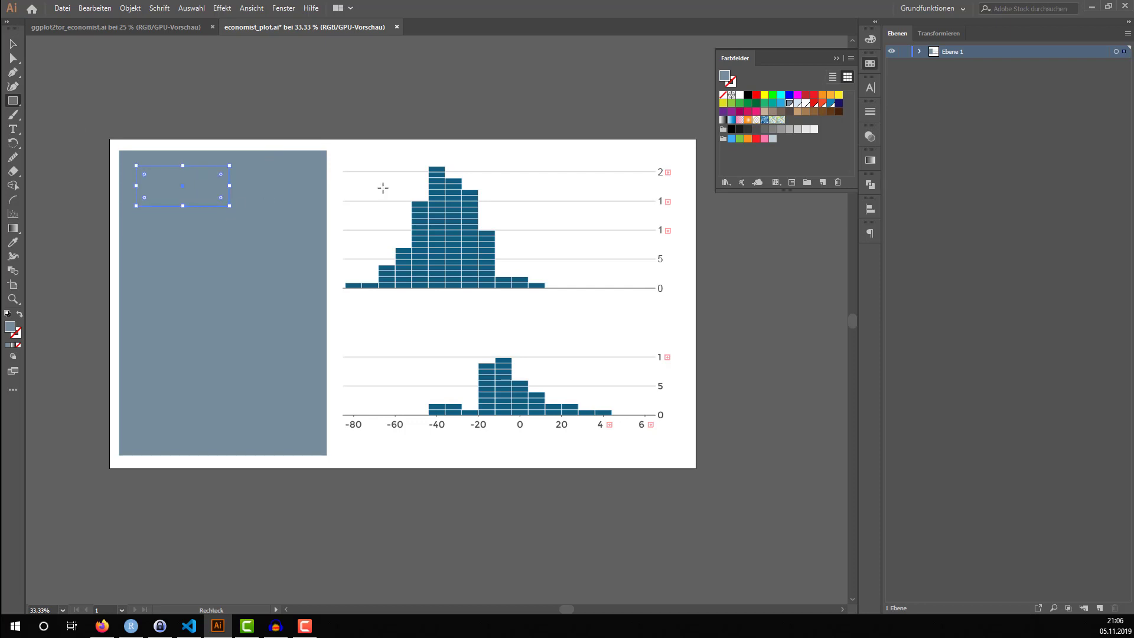
left_click(813, 104)
key("v")
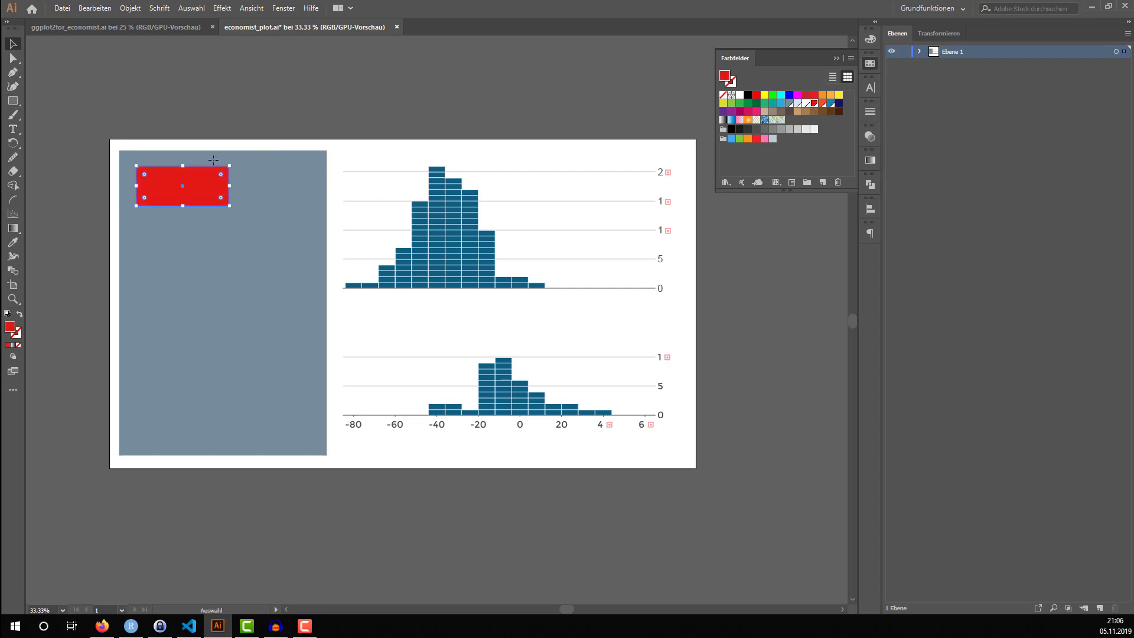
left_click(218, 123)
Add the headline text "Women ask fewer questions when men speak first" over three lines below the red rectangle
left_click(14, 131)
left_click(142, 231)
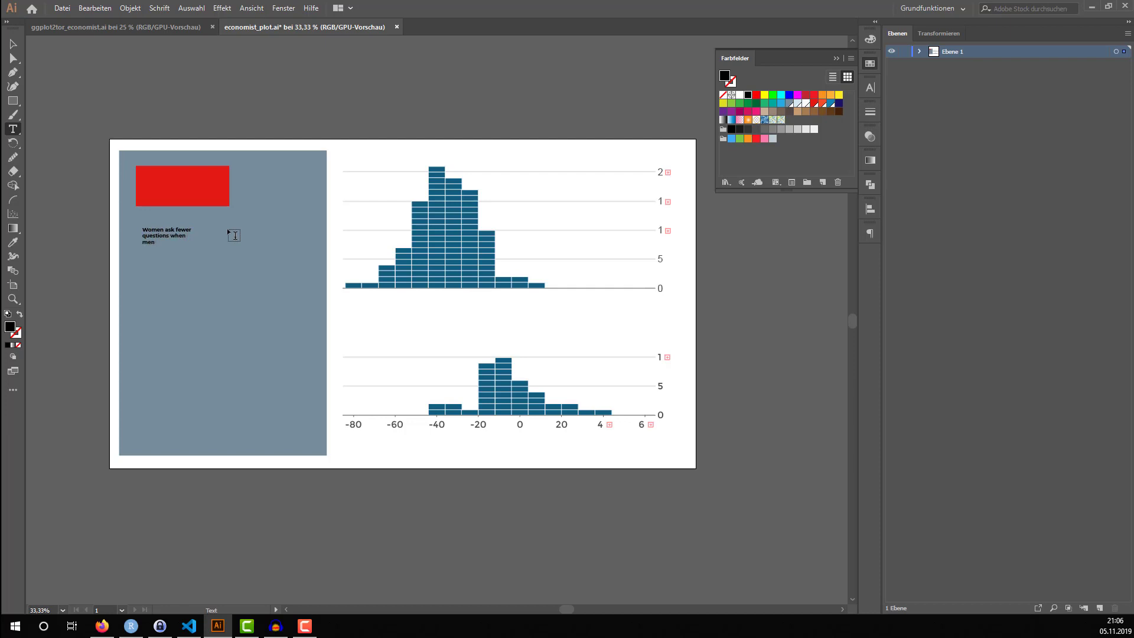
type("t")
key("Escape")
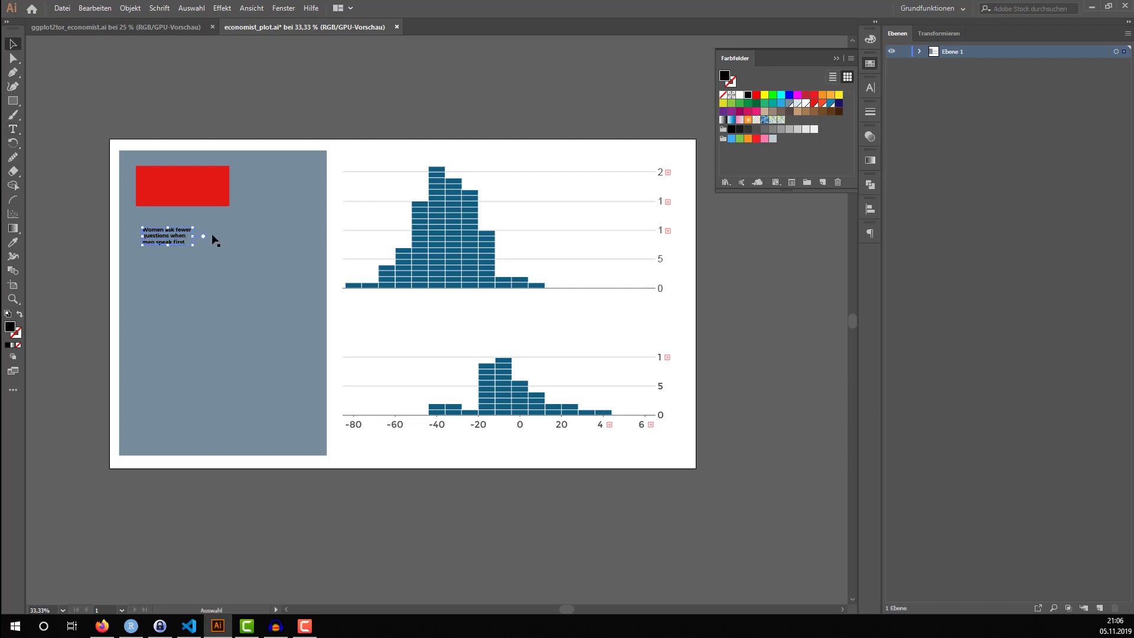
Enlarge the headline to about 42 pt, flush with the red rectangle's left edge, and fill it white
left_click_drag(195, 245, 308, 326)
left_click_drag(272, 272, 266, 275)
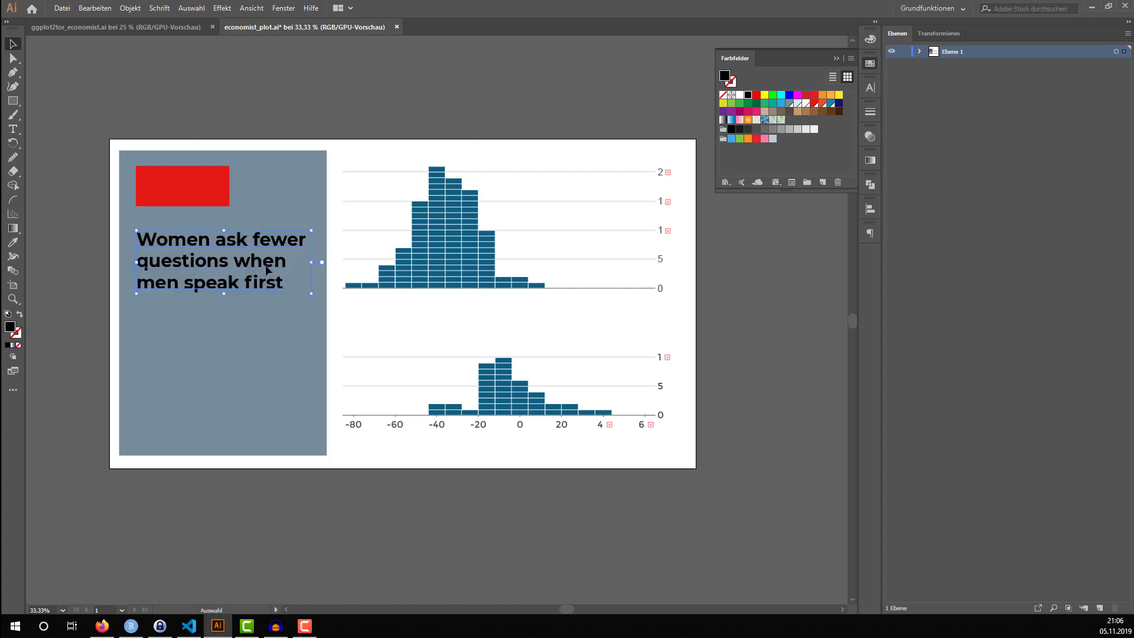
left_click(805, 104)
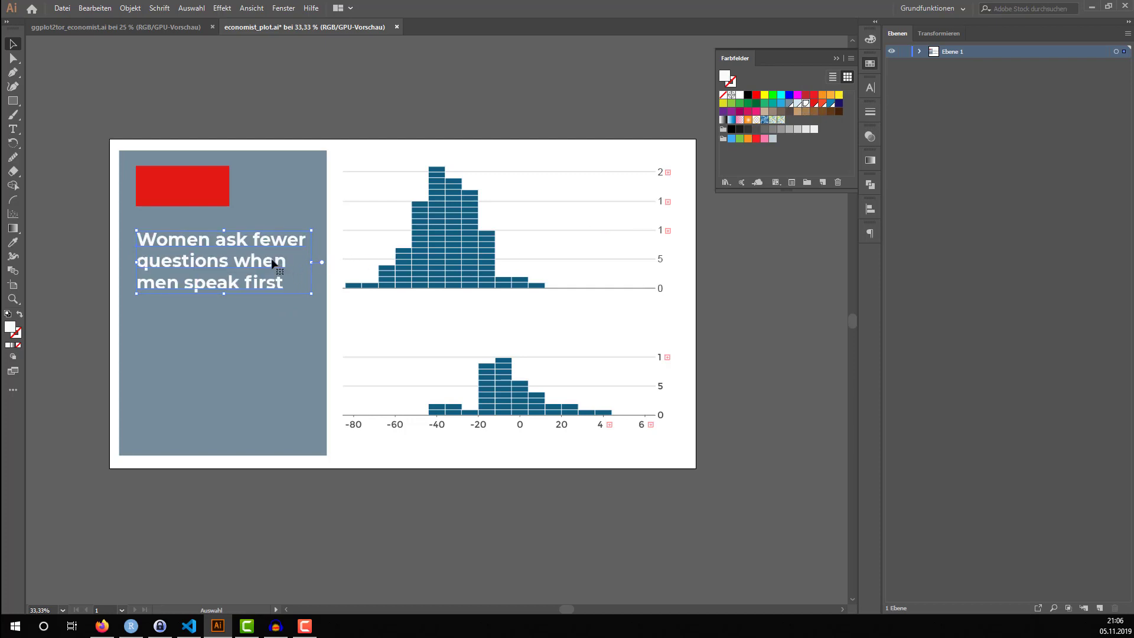
left_click(871, 88)
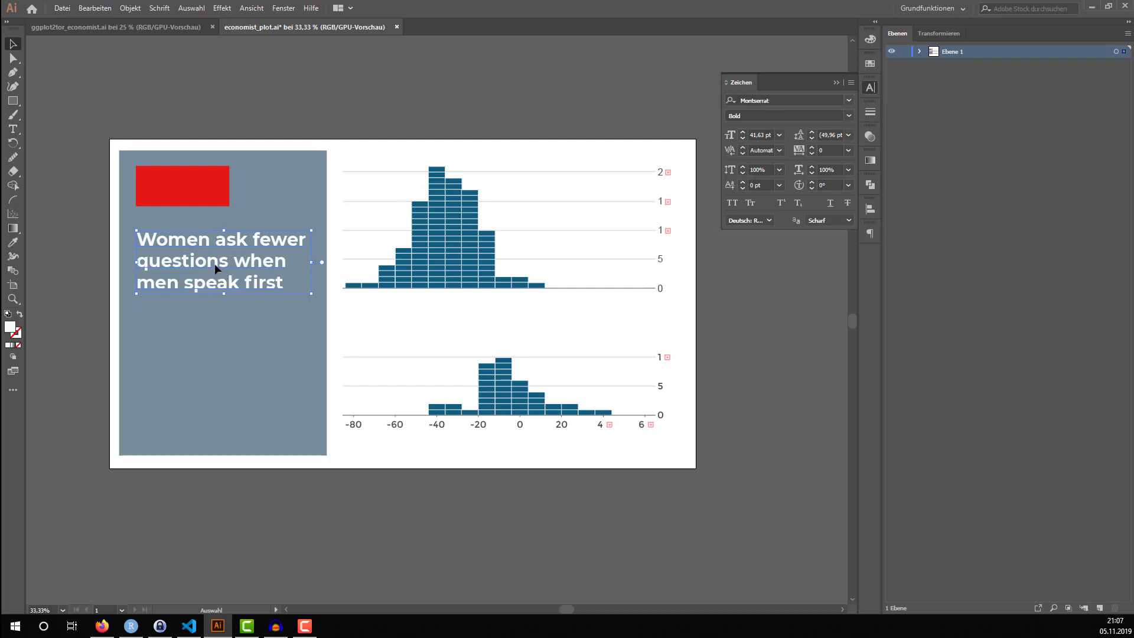
left_click(106, 222)
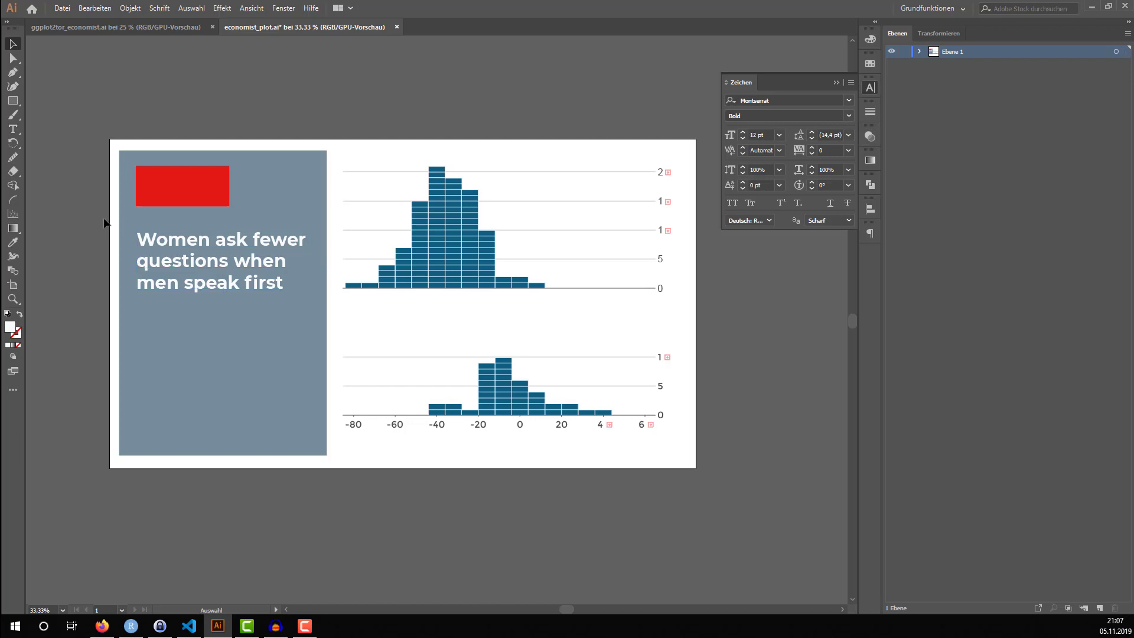
Make a slightly smaller copy of the headline below the original and fill the copy pale blue
left_click(196, 264)
left_click(205, 268)
left_click_drag(204, 263, 209, 347)
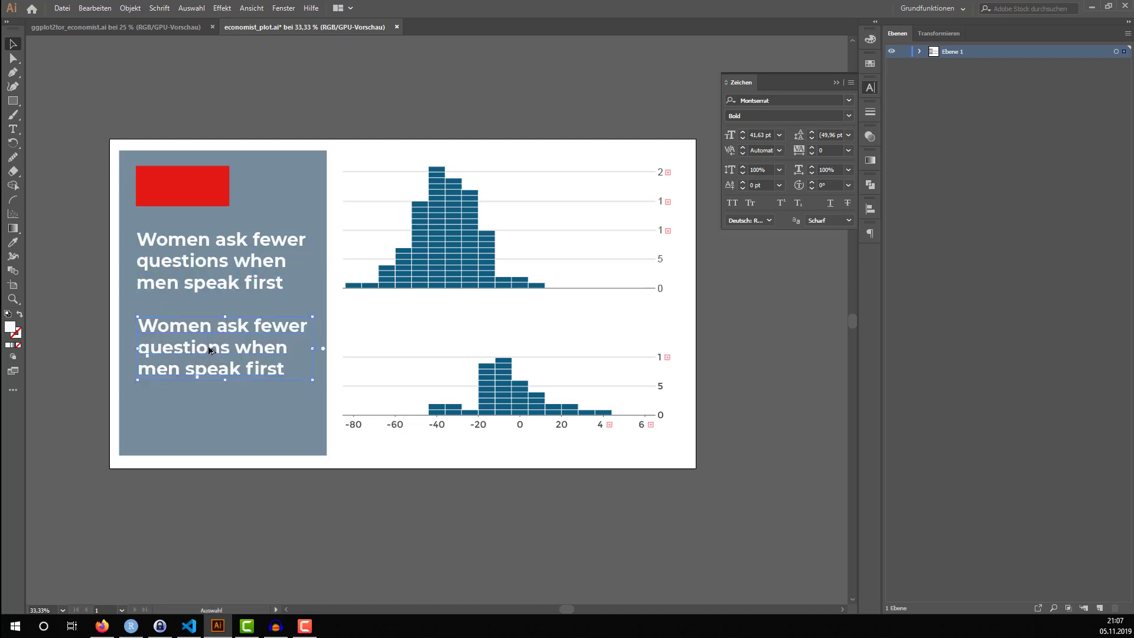
left_click_drag(313, 377, 288, 371)
left_click(870, 64)
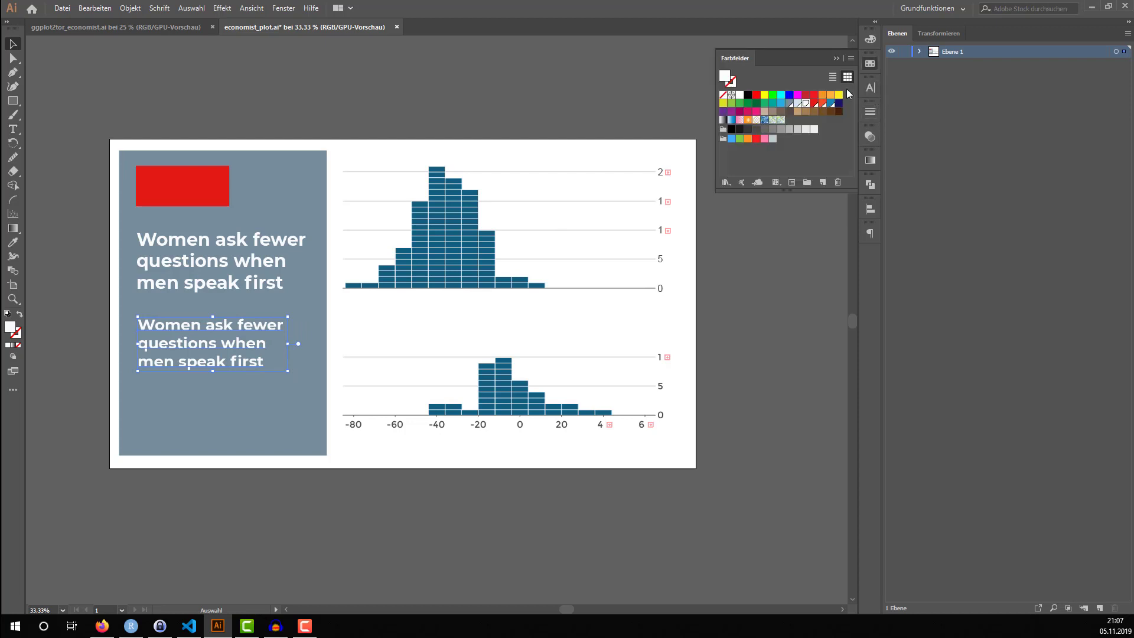
left_click(798, 103)
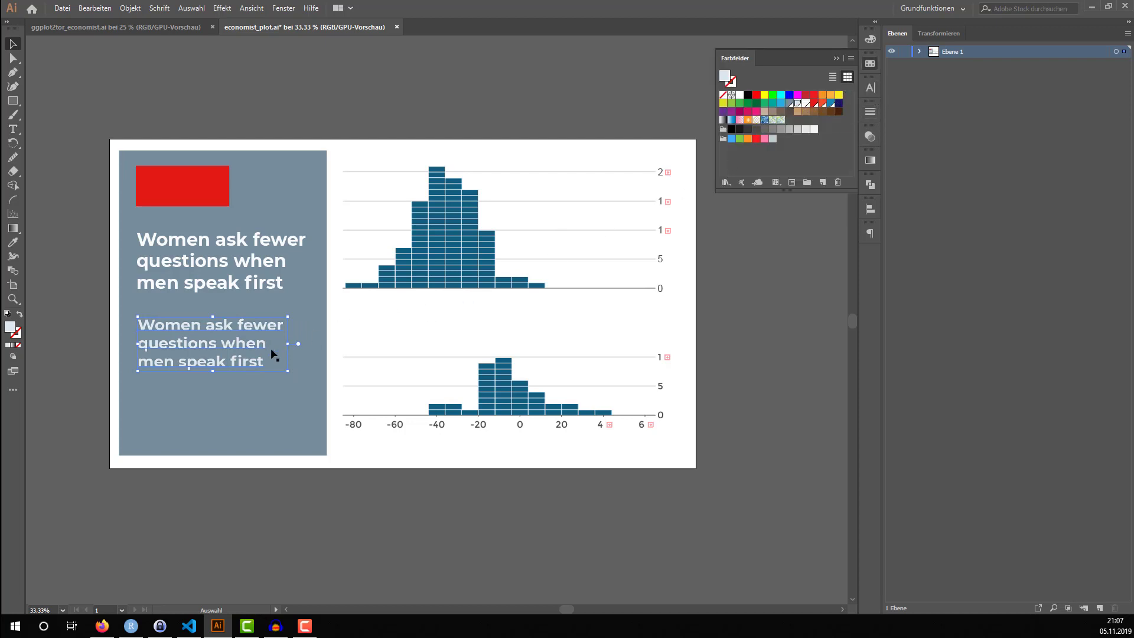
Replace the copied headline's text with "University seminars, relative* share of questions asked by women" over three lines
key("t")
left_click_drag(263, 359, 138, 324)
type("Univ")
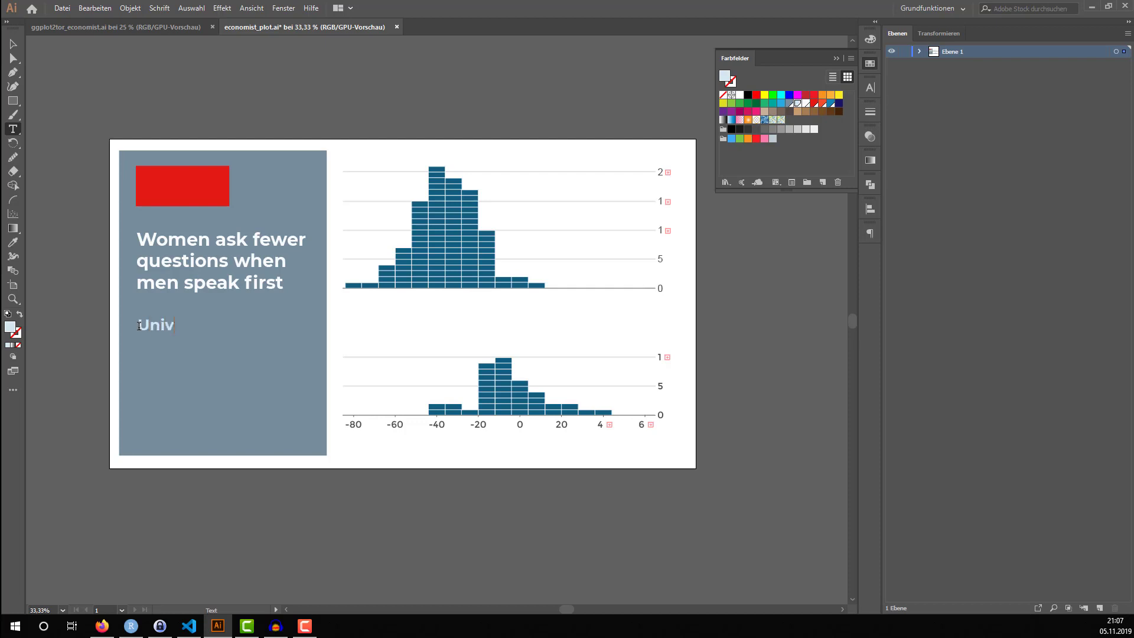
type("ersity seminars")
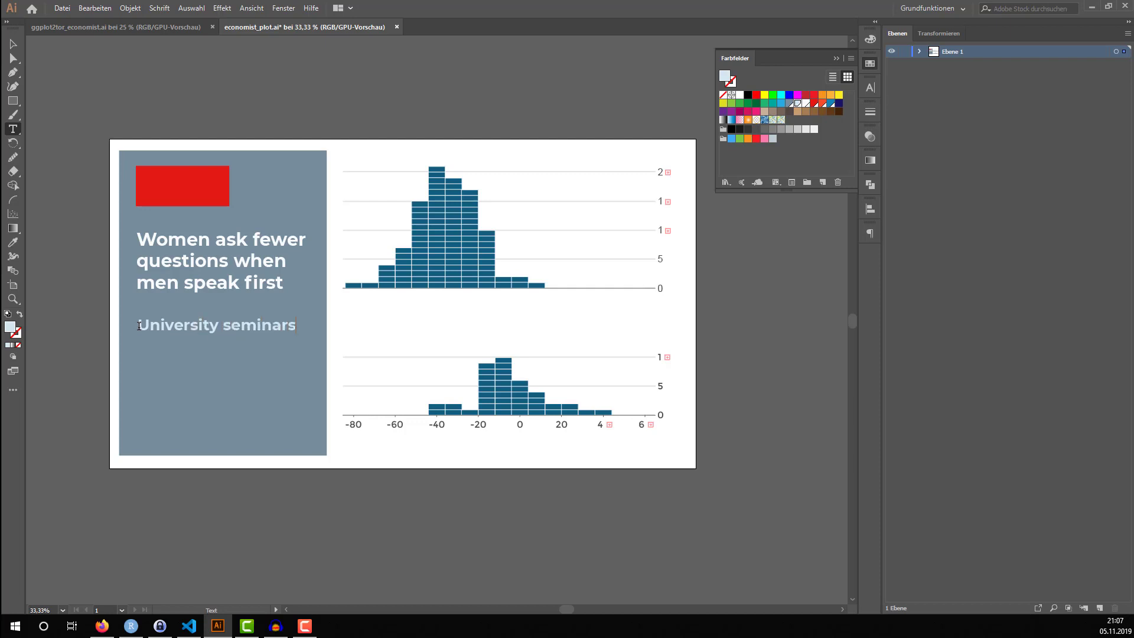
type(", relative* share of ques")
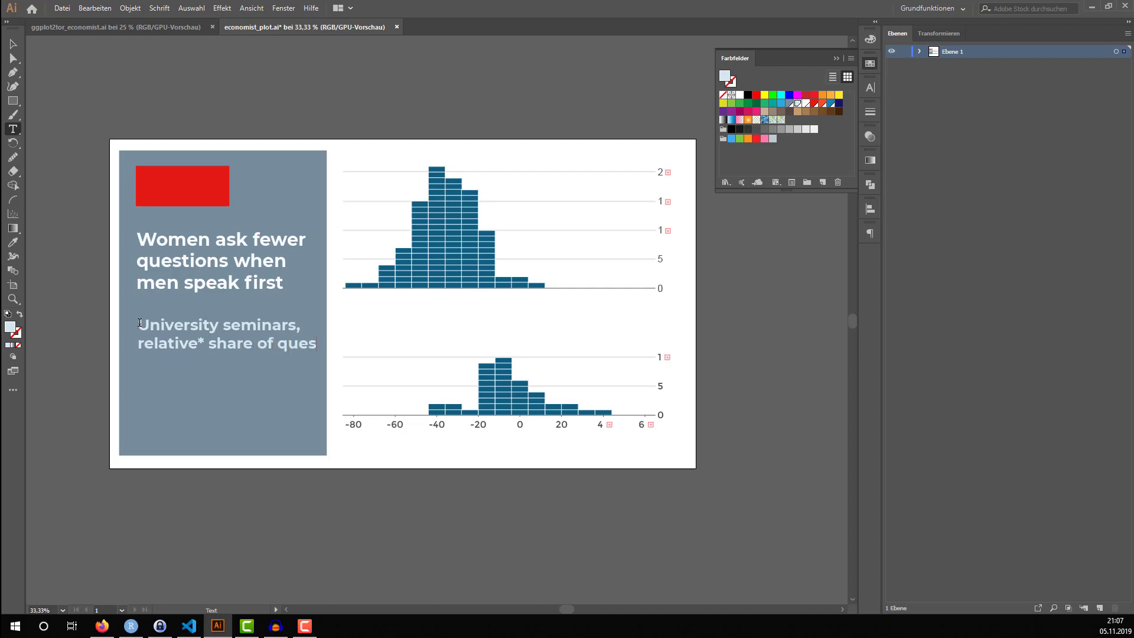
type("tions asked by women")
key("Escape")
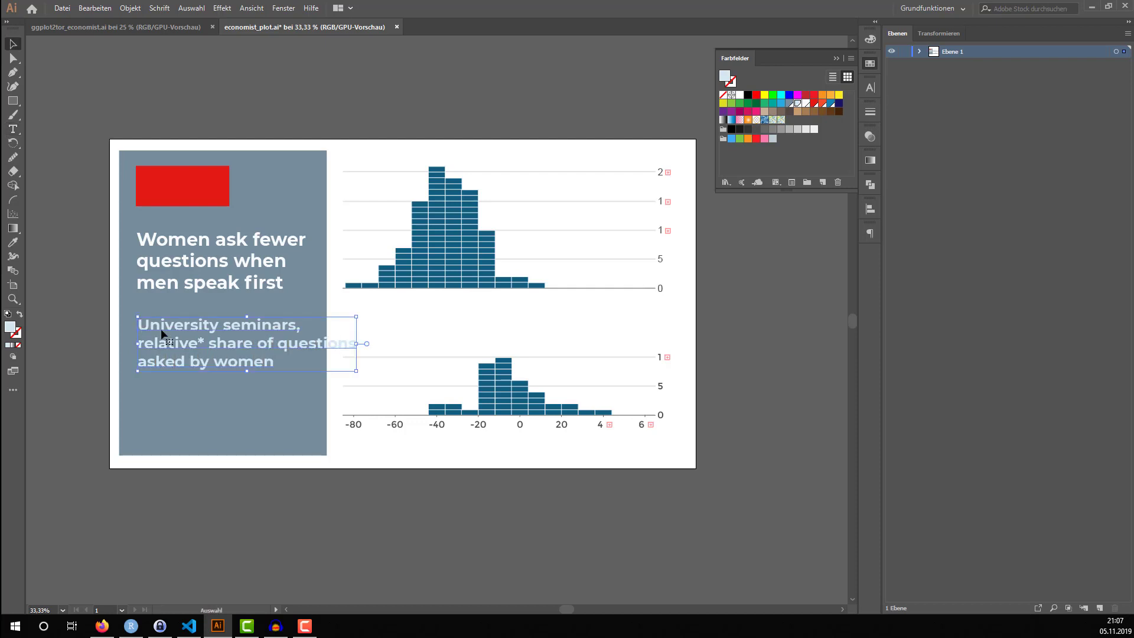
Scale the subtitle down to about 29 pt so it fits within the grey-blue panel
left_click_drag(166, 337, 167, 340)
left_click_drag(357, 322, 333, 333)
left_click(273, 398)
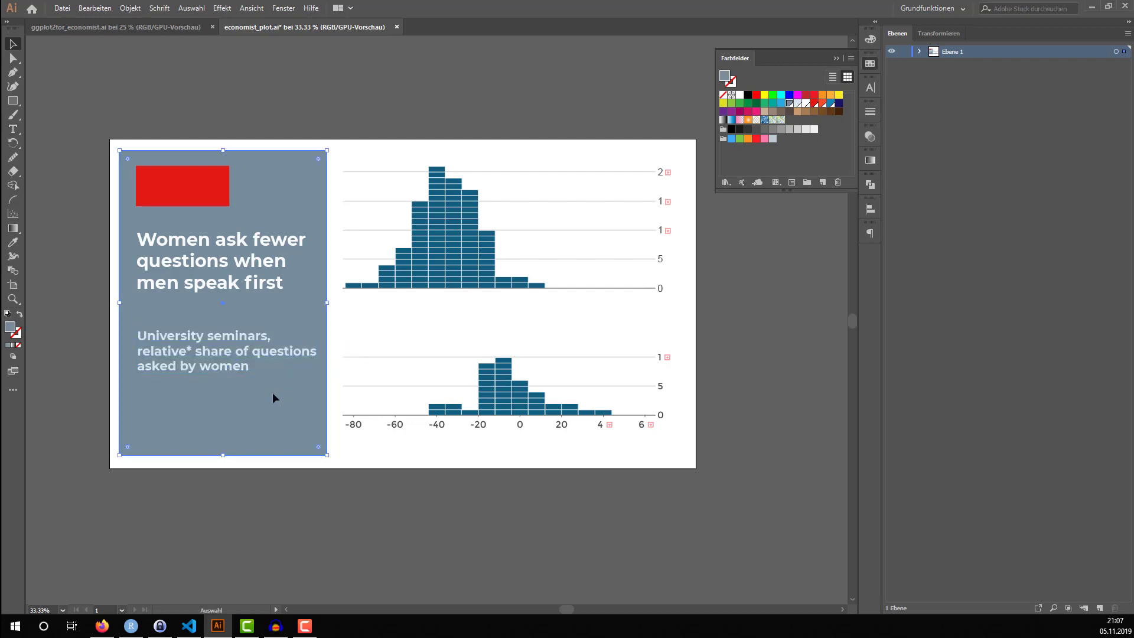
Duplicate the subtitle directly below itself and set the copy's font to Montserrat Light
left_click(222, 369)
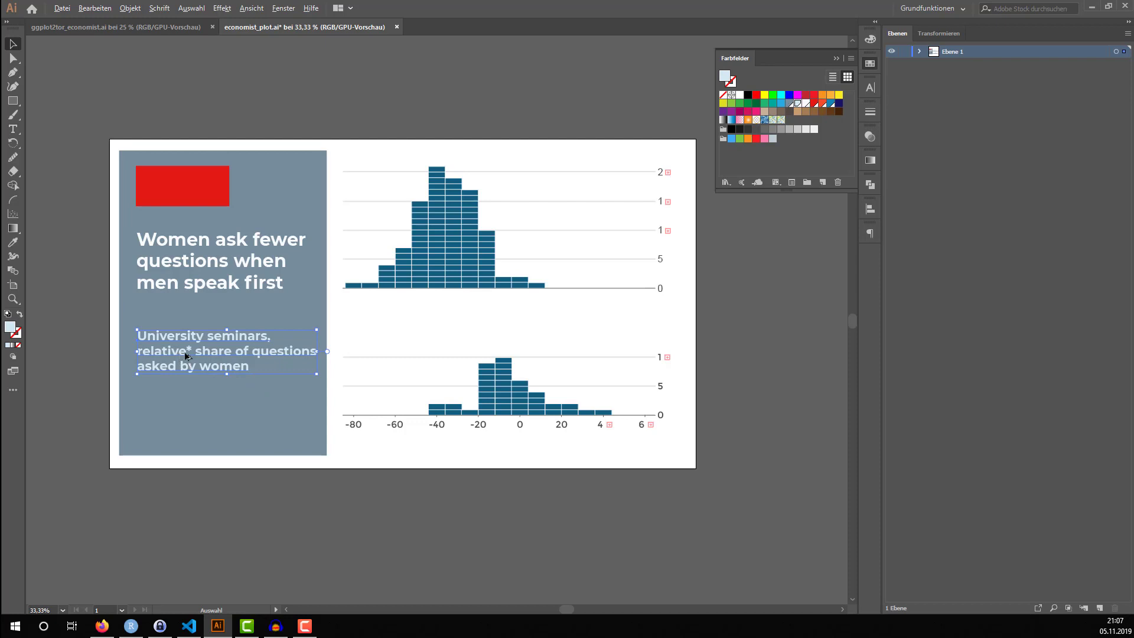
left_click_drag(185, 358, 186, 417)
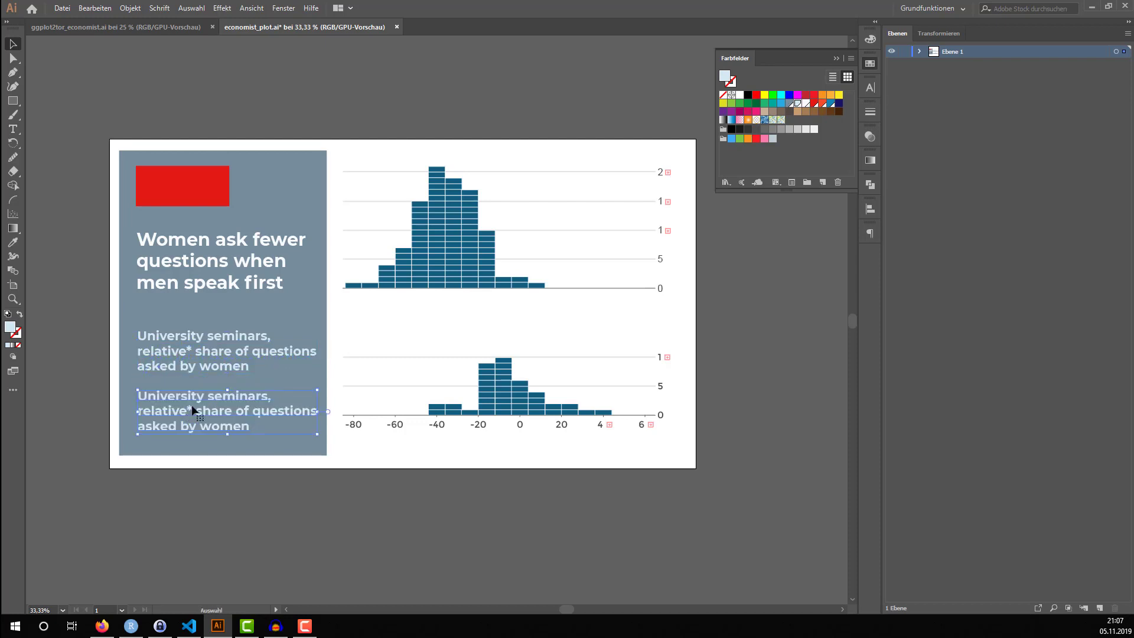
left_click(869, 88)
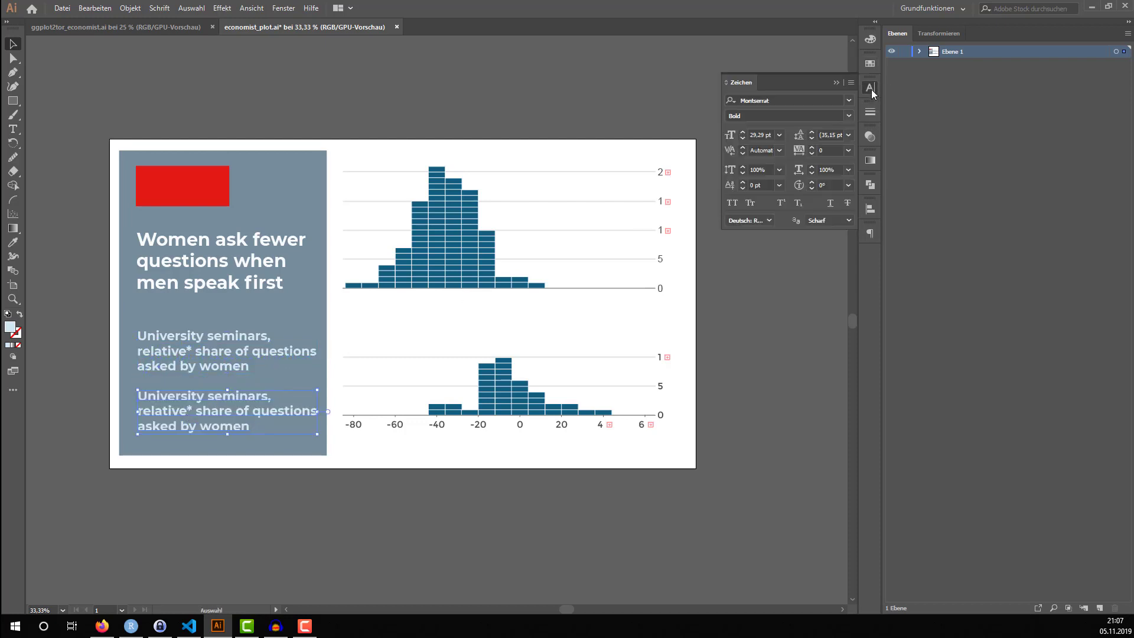
left_click(837, 99)
type("mon")
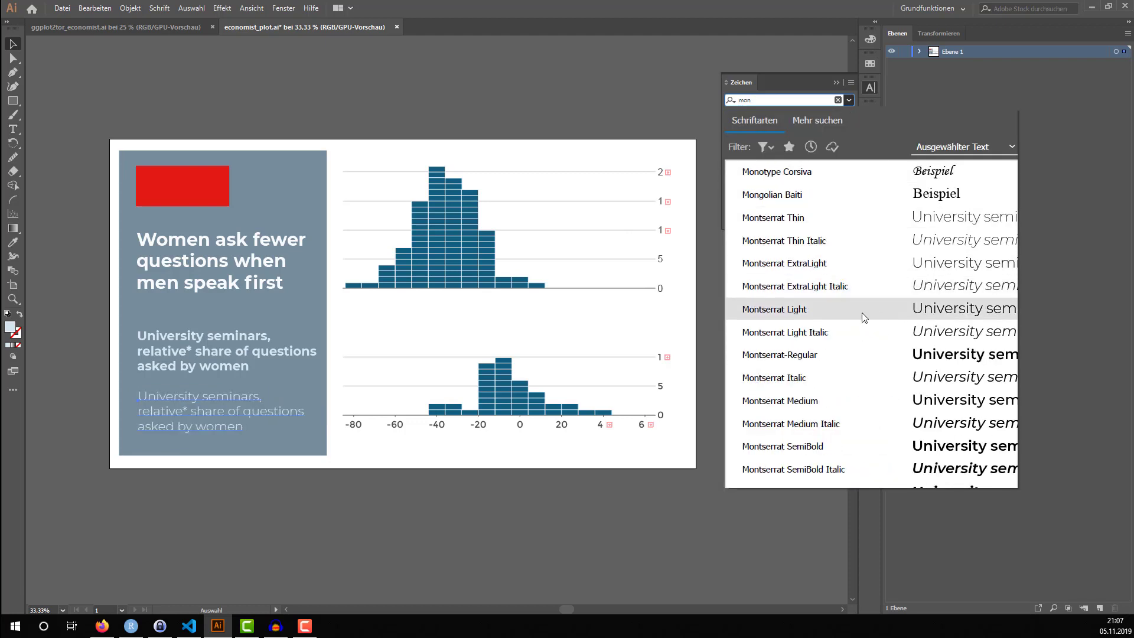
left_click(852, 317)
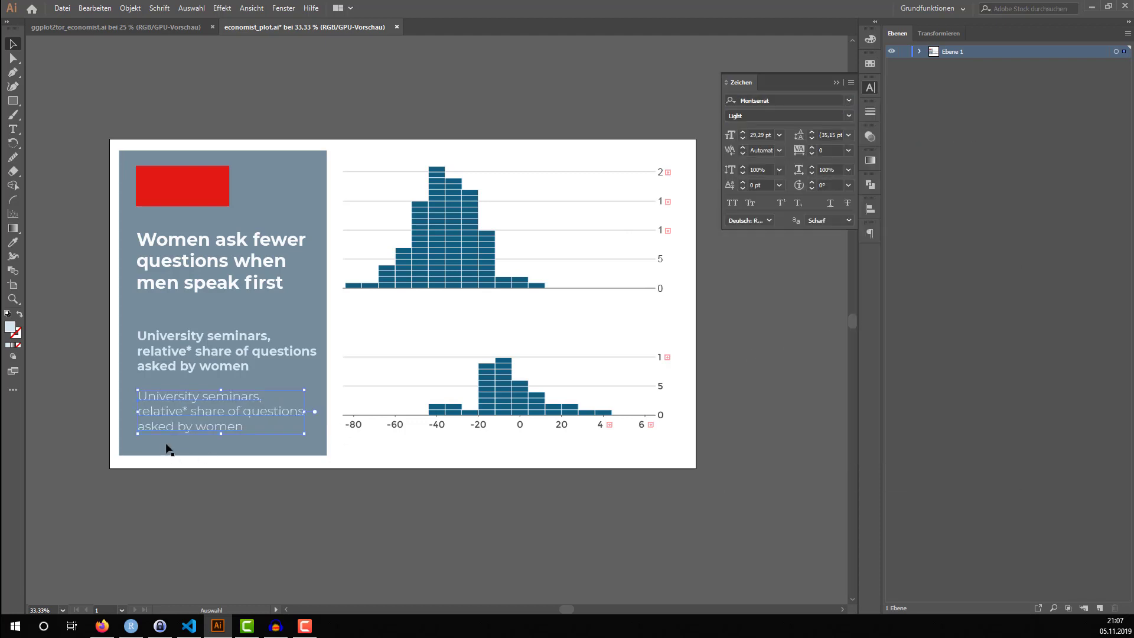
double_click(185, 423)
triple_click(190, 415)
left_click(242, 427)
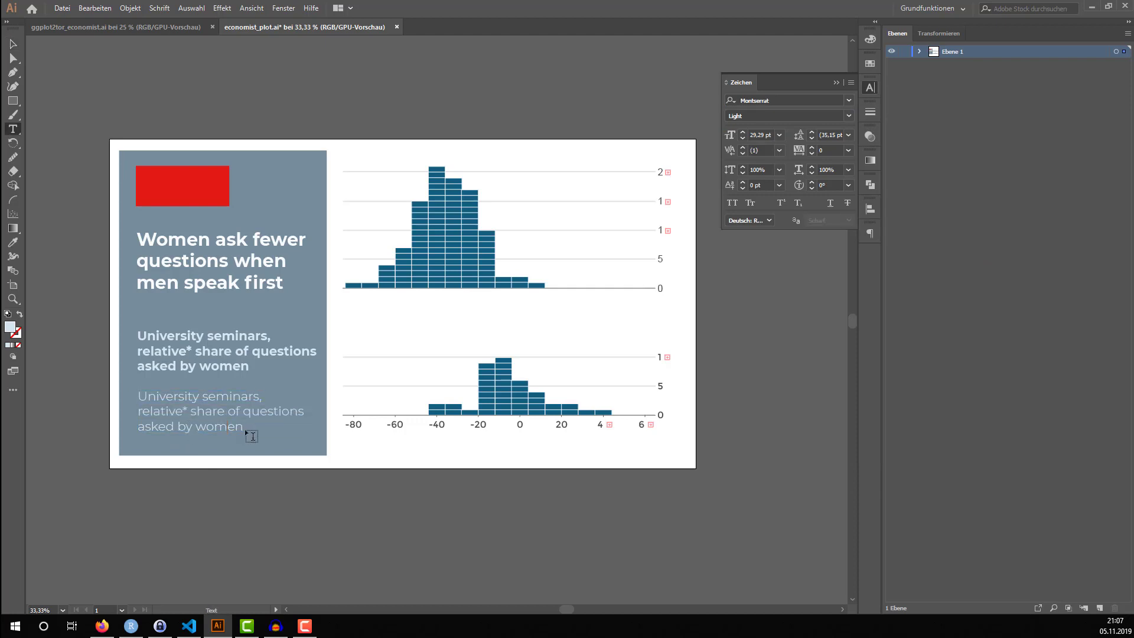
left_click(206, 425)
left_click(179, 405)
key("Escape")
left_click_drag(140, 393, 252, 425)
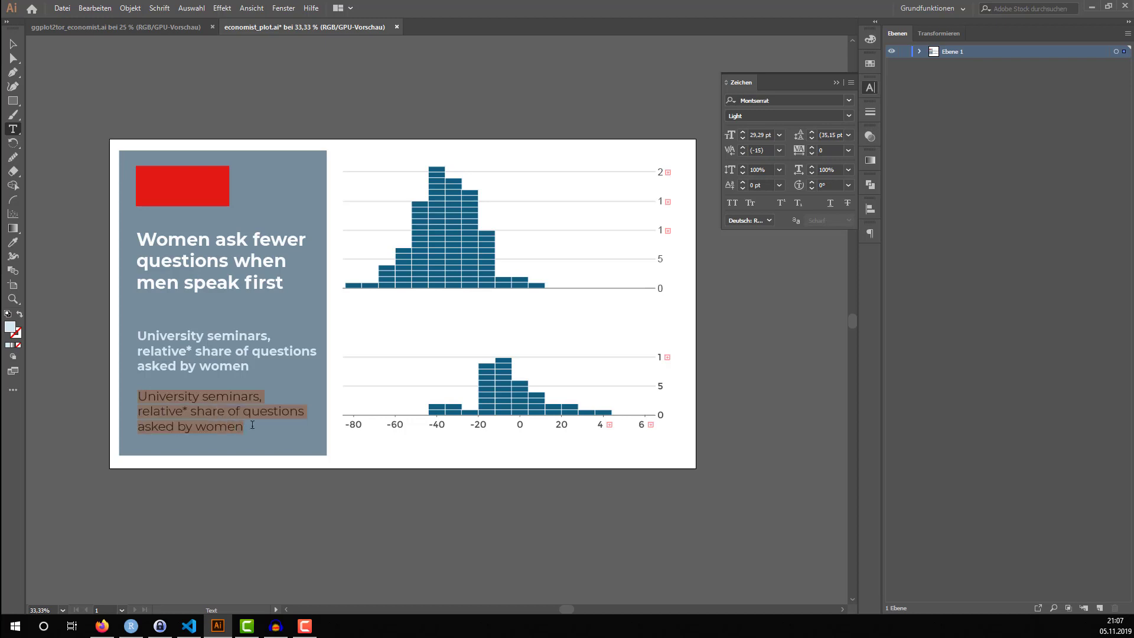
left_click(252, 424)
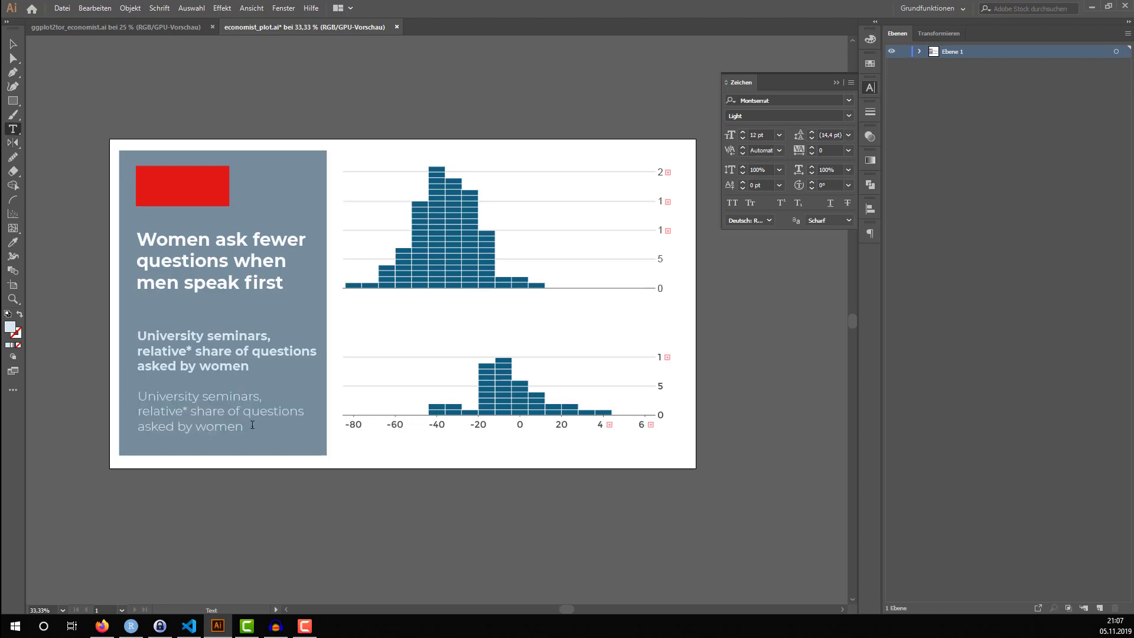
key("b")
key("v")
Replace the light subtitle copy's text with a one-line source credit: "Source:", the author's name, and "and others"
double_click(142, 395)
triple_click(142, 394)
left_click_drag(142, 394, 250, 426)
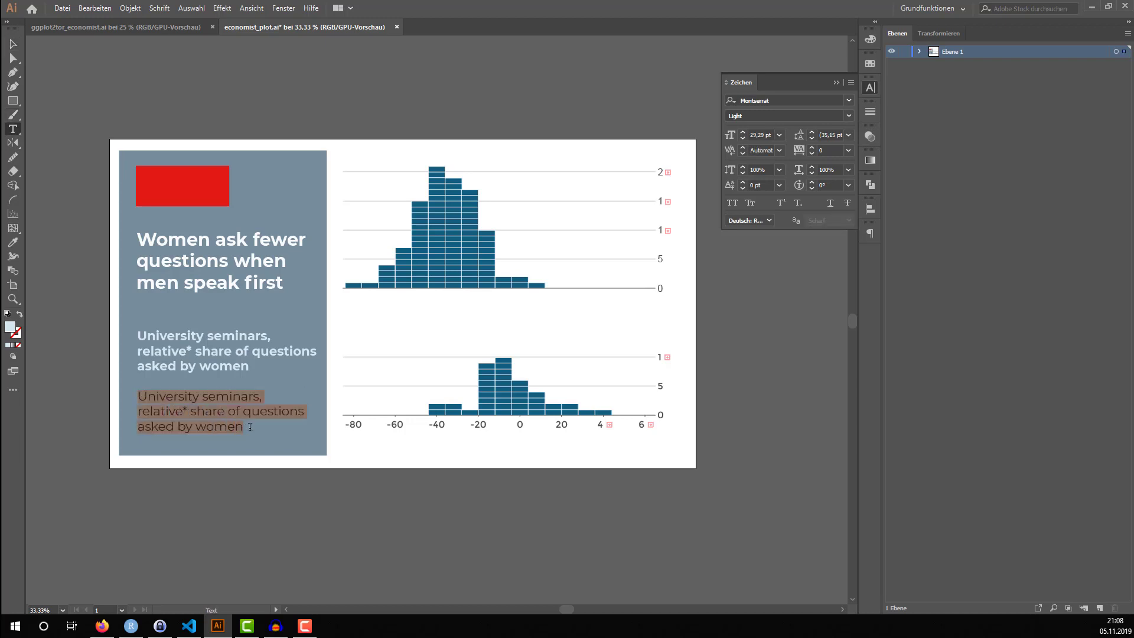
type("Source:")
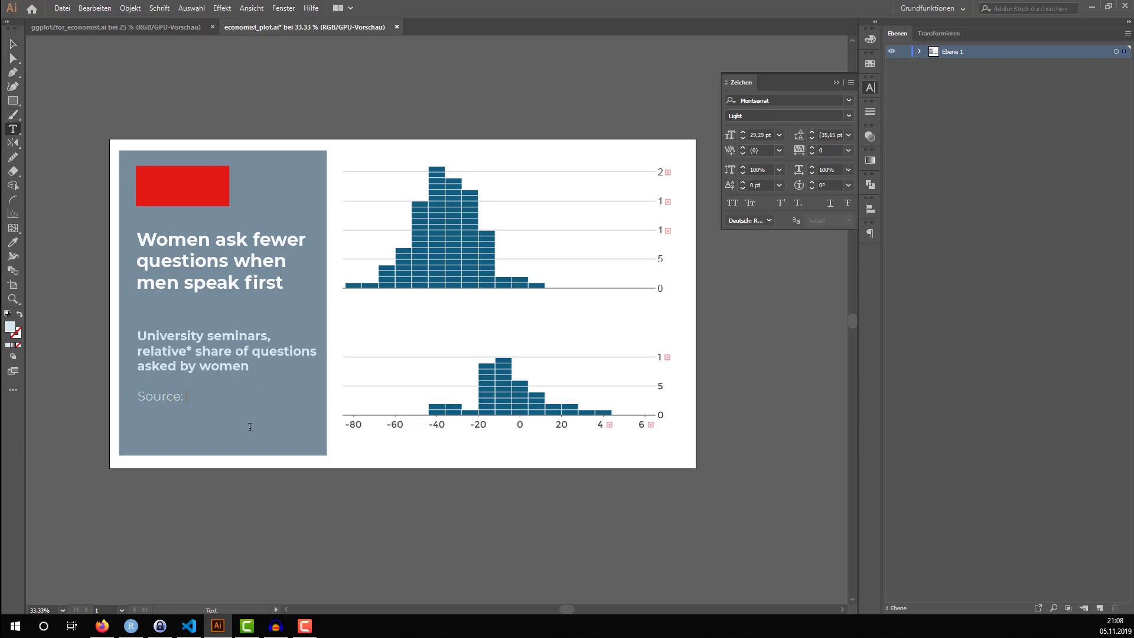
type(" A. Carter and others")
key("Escape")
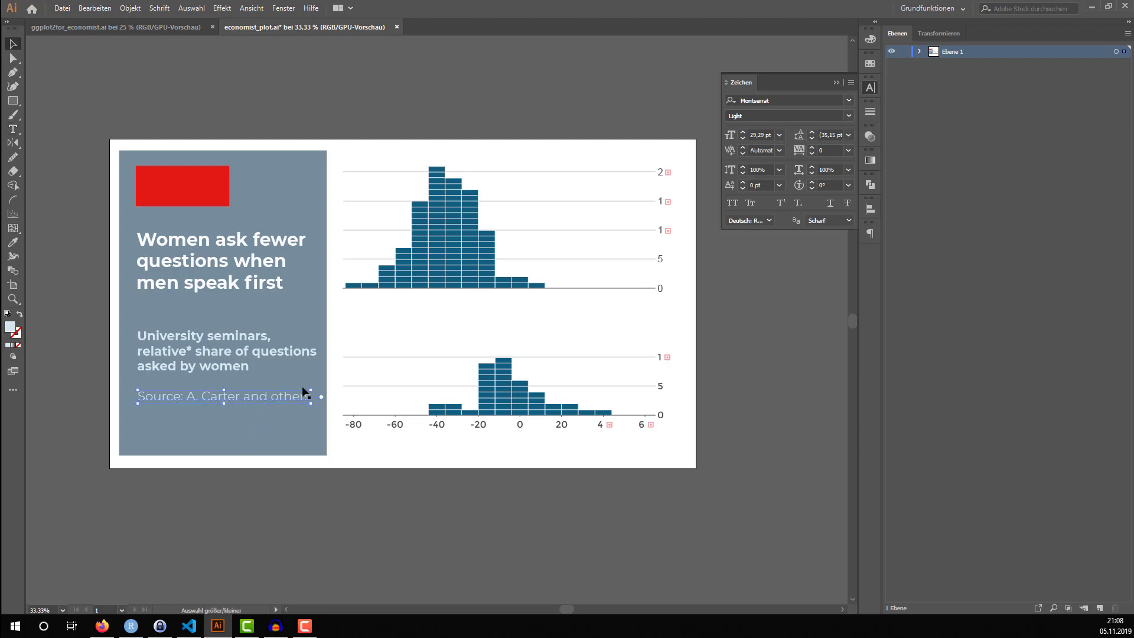
Shrink the source note slightly and move it and the subtitle down towards the lower edge of the grey-blue panel
left_click_drag(311, 393, 257, 426)
left_click_drag(222, 359, 206, 385)
key("ctrl+z")
key("ctrl+z")
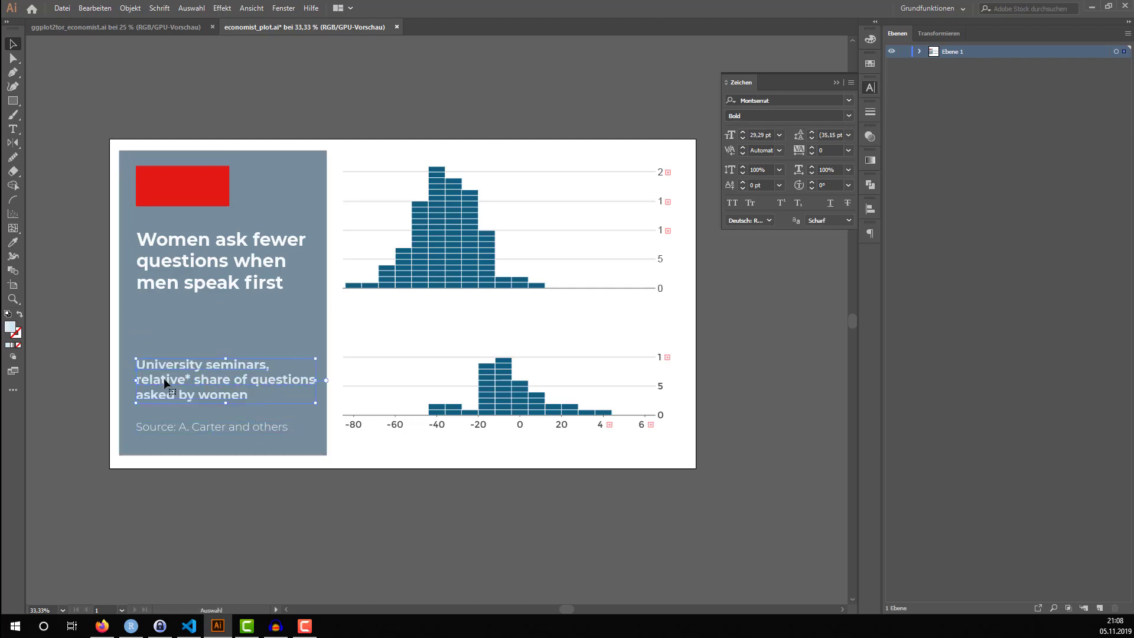
Align the left edges of the subtitle, source note, headline and red block
left_click(169, 424, "shift")
left_click(176, 260, "shift")
left_click(171, 192, "shift")
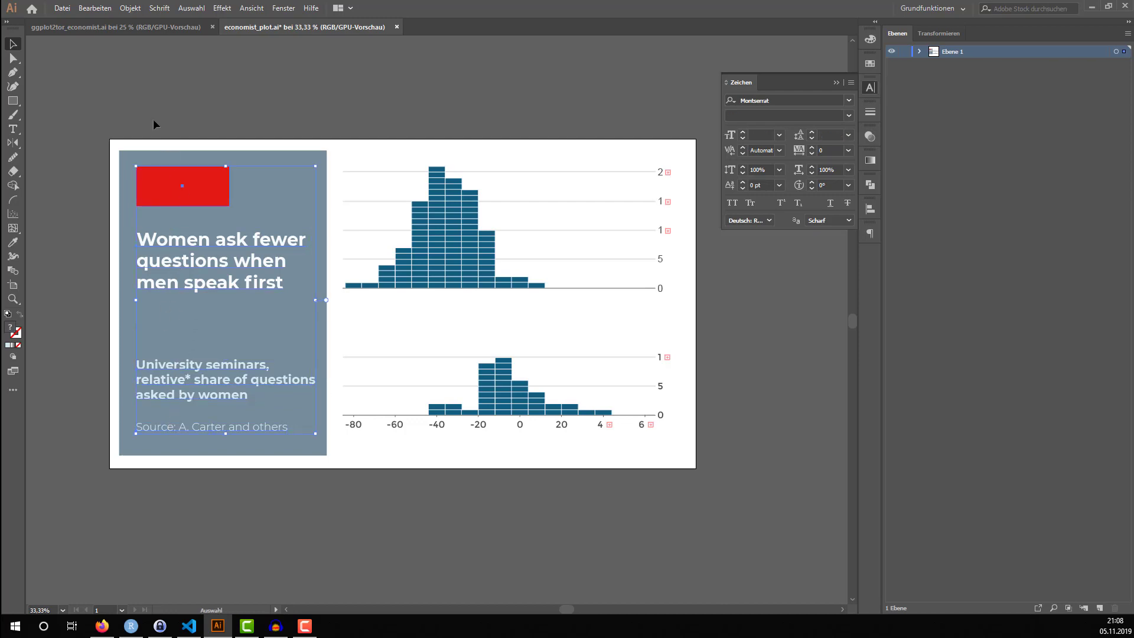
left_click(129, 9)
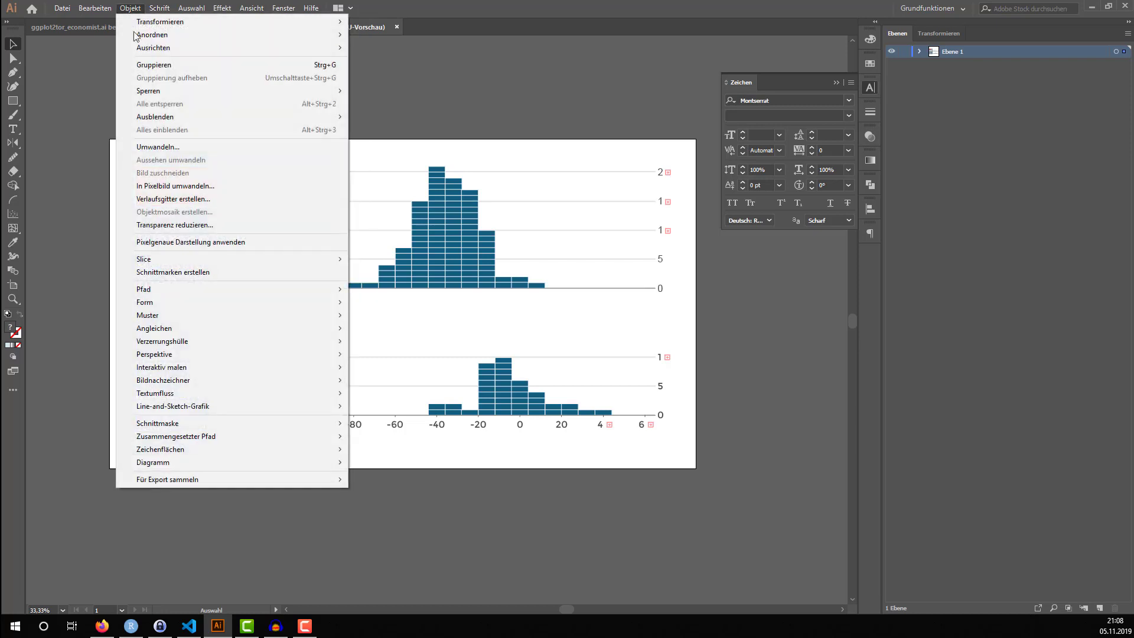
mouse_move(173, 36)
mouse_move(319, 46)
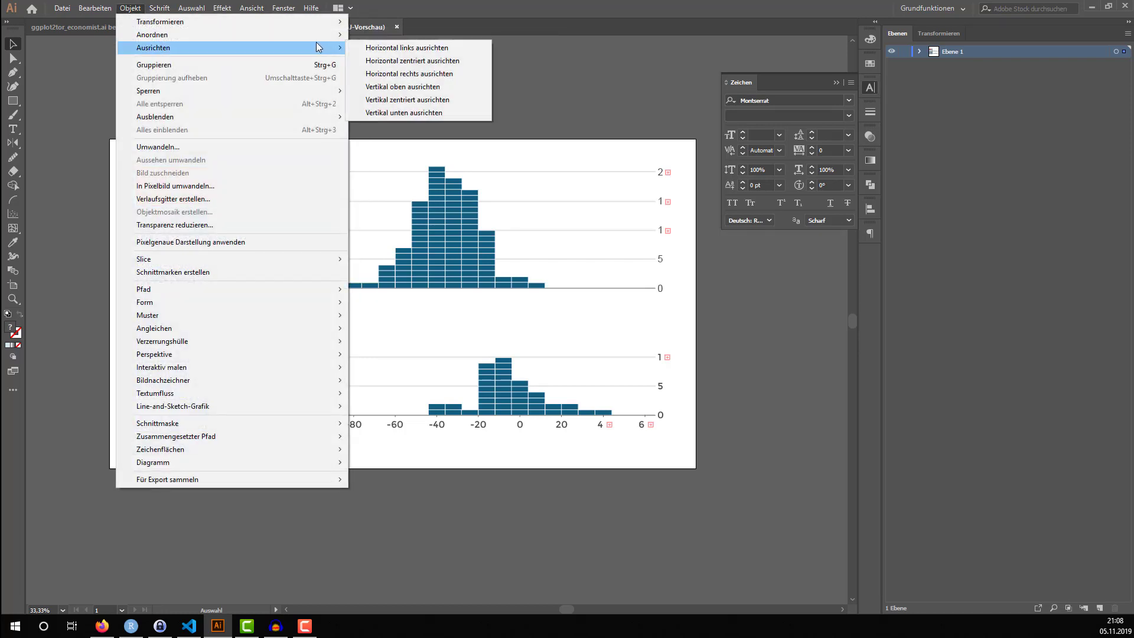
left_click(358, 49)
left_click(98, 162)
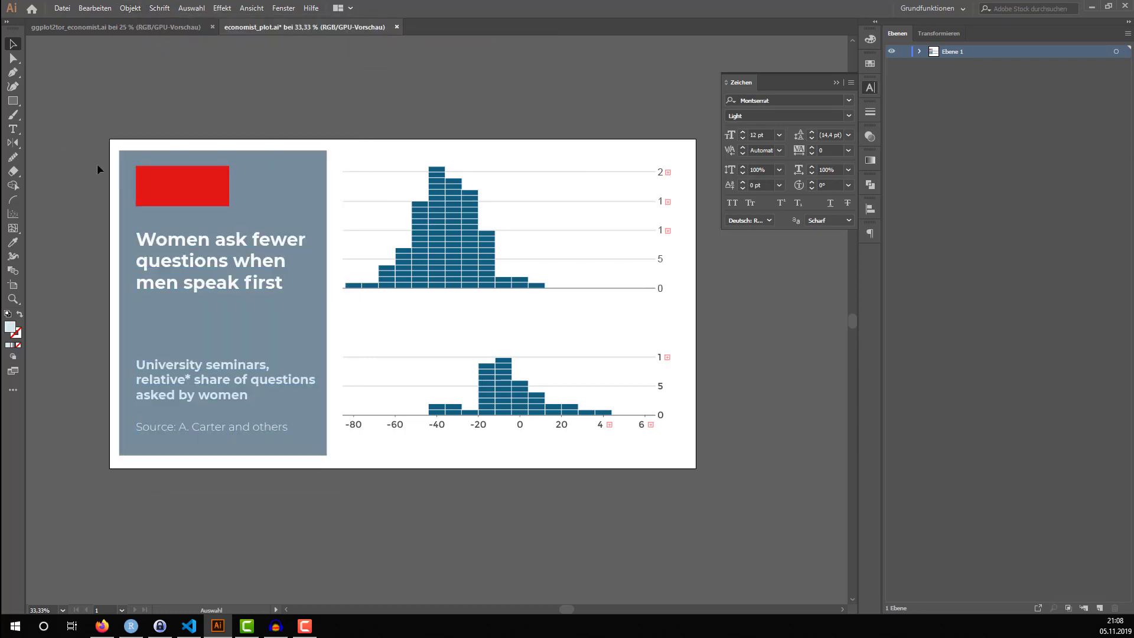
Add the word "The" as 12 pt Montserrat Light text on the red block
left_click_drag(124, 136, 136, 217)
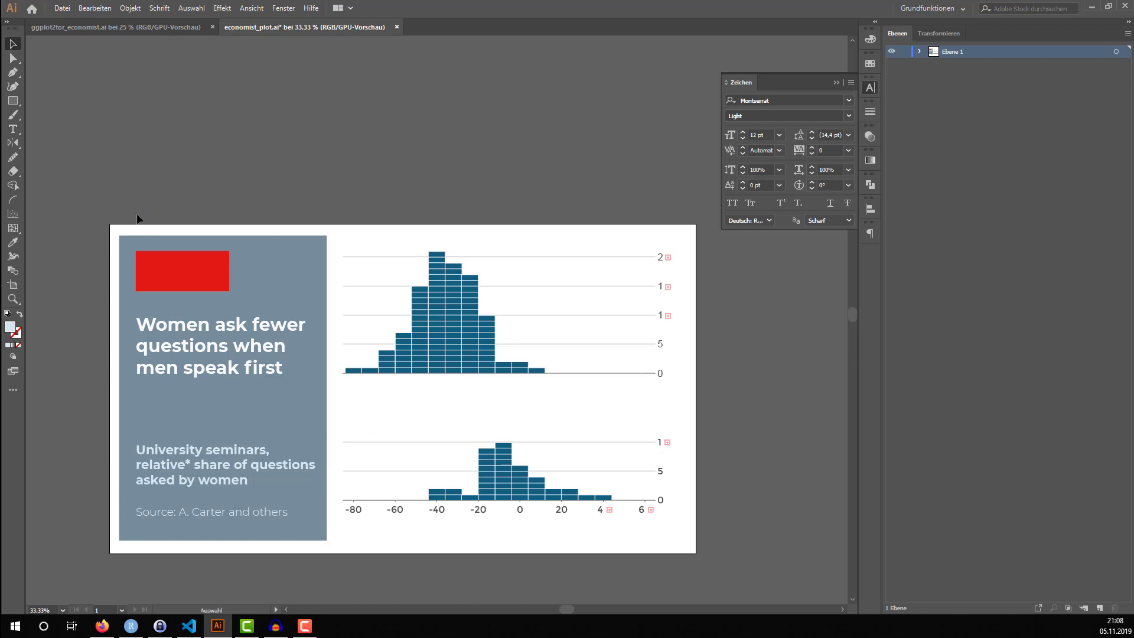
key("ctrl+1")
scroll(165, 271, "down", 2)
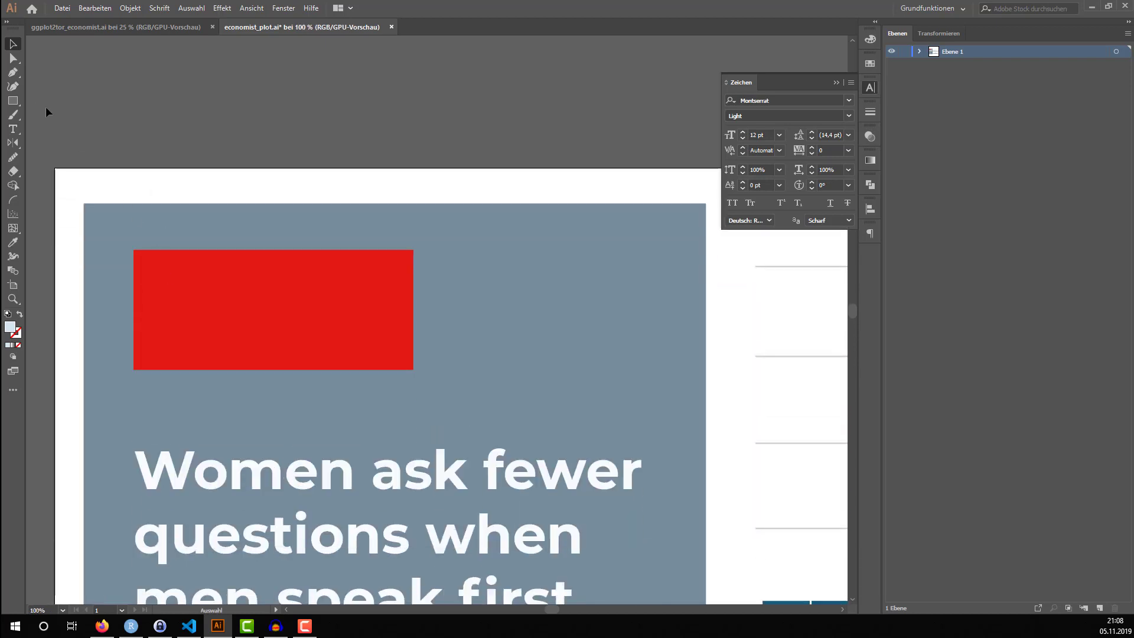
left_click(13, 128)
left_click(242, 274)
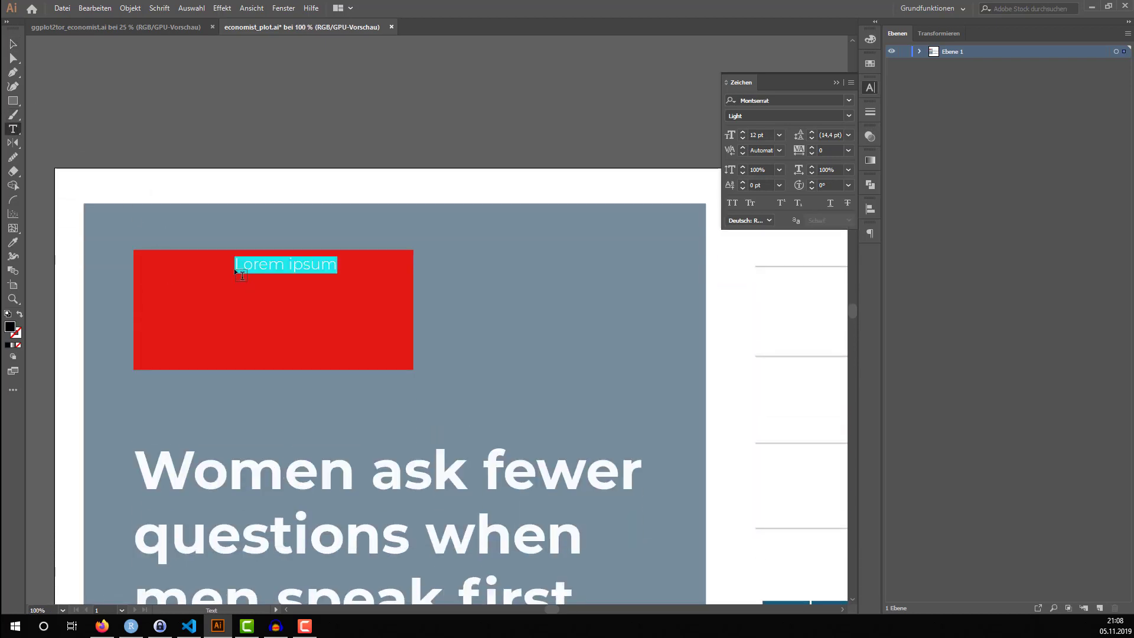
type("The")
key("Escape")
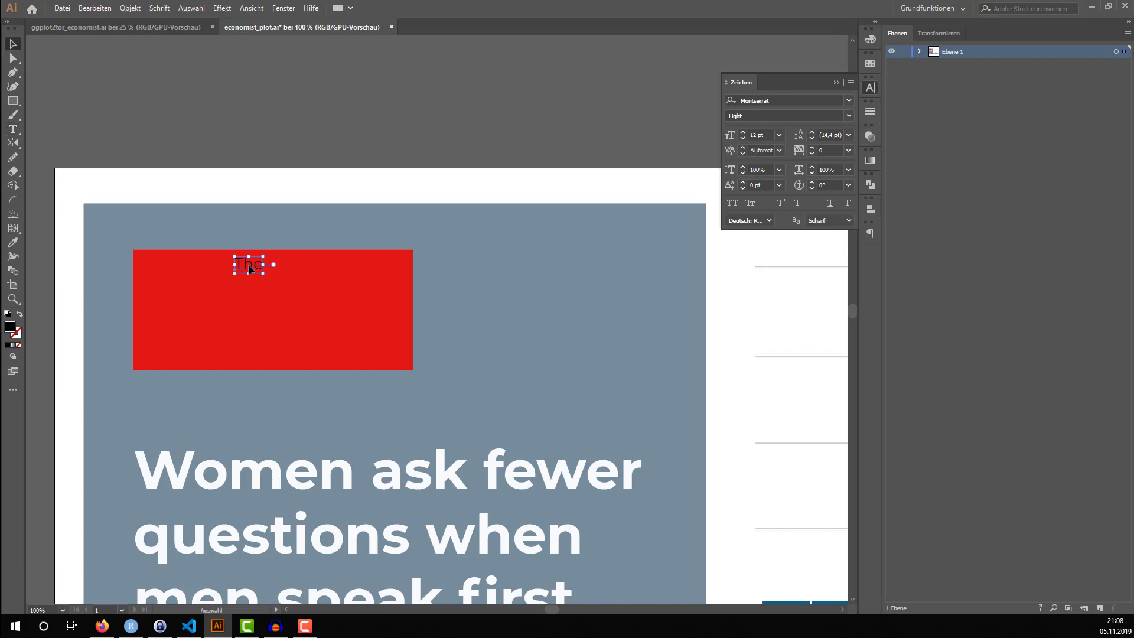
Place a copy of the word "The" a little below the original on the red block
left_click_drag(244, 272, 254, 311)
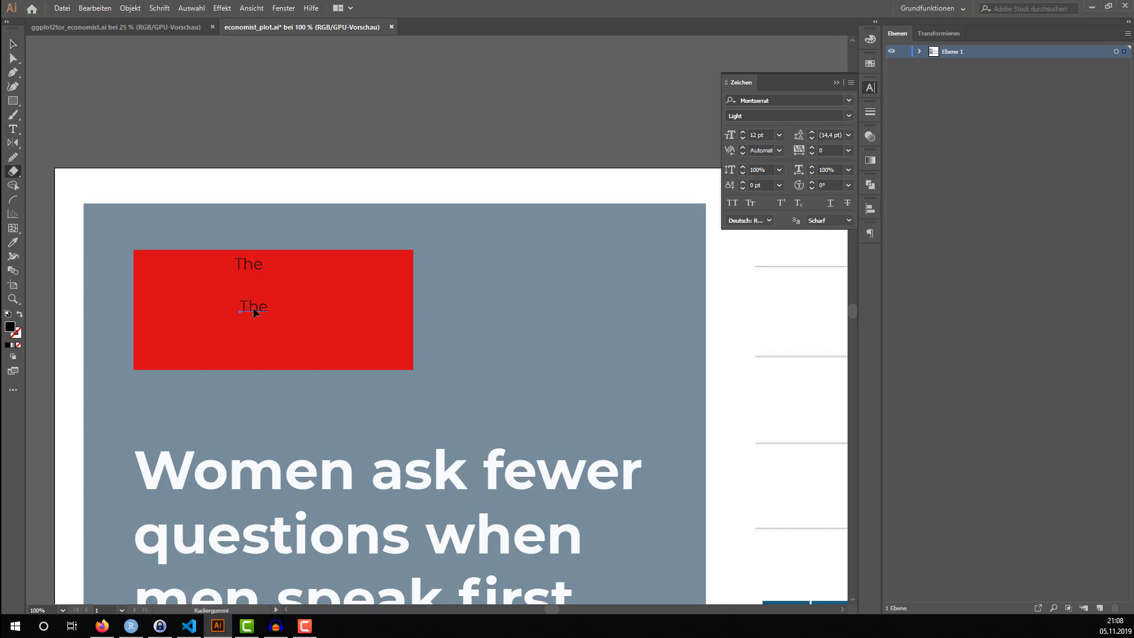
key("n")
key("v")
left_click(255, 312)
key("shift+e")
key("v")
Change the lower copy's text to "Economist"
double_click(254, 306)
double_click(253, 307)
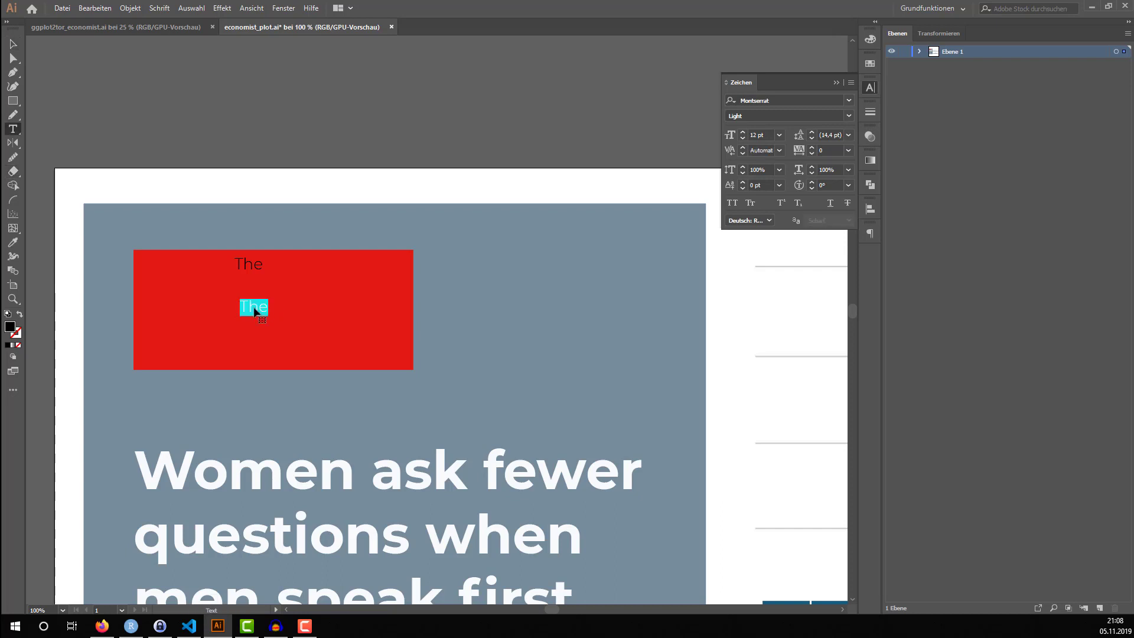
left_click(254, 312)
type("E")
key("BackSpace")
key("BackSpace")
key("BackSpace")
type("Econ")
key("BackSpace")
type("n")
key("BackSpace")
type("nomist")
key("Escape")
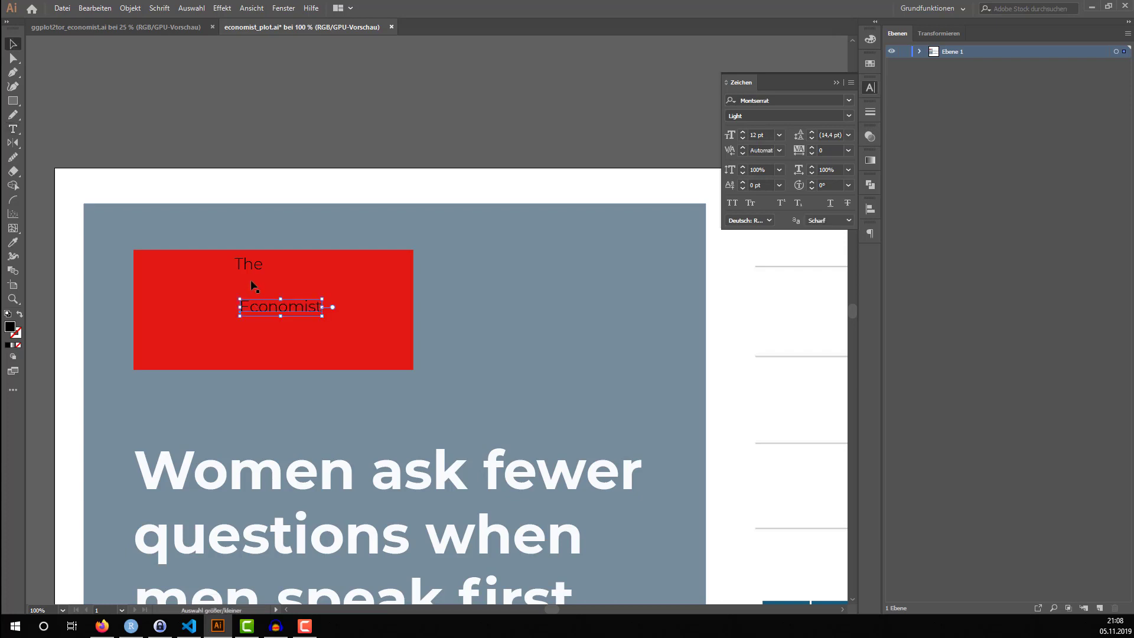
Move the word "The" down so it sits roughly centred just above "Economist"
left_click(249, 280)
key("a")
left_click_drag(340, 281, 278, 291)
key("ctrl+z")
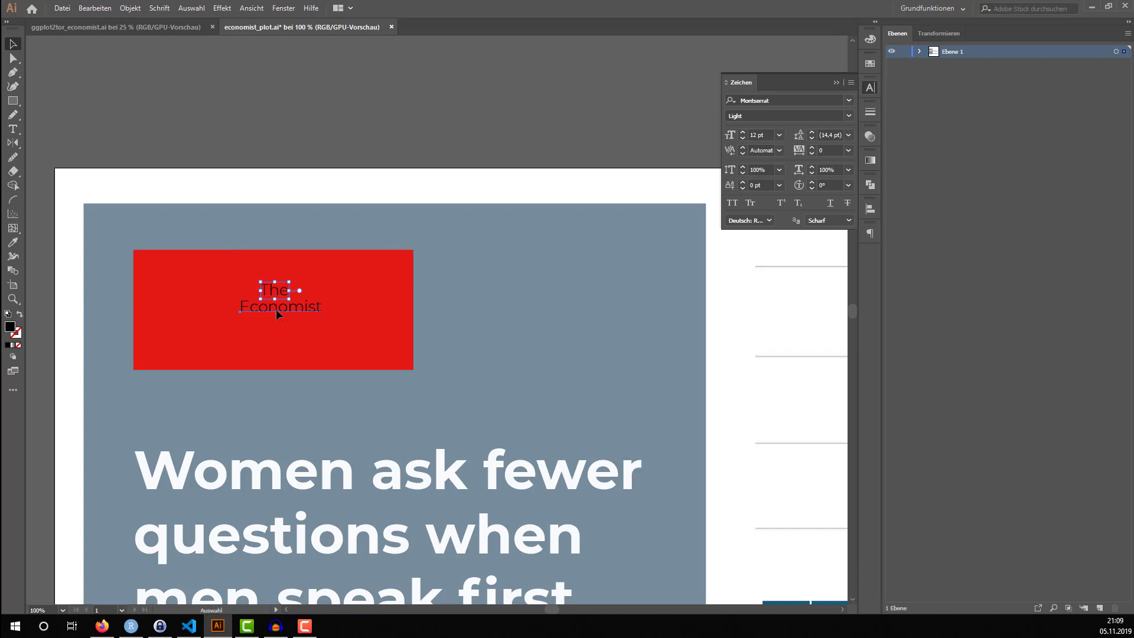
Select both words on the red block and fill them with white
left_click(277, 309)
left_click(275, 289)
left_click(277, 291)
left_click(275, 310)
left_click(275, 292, "shift")
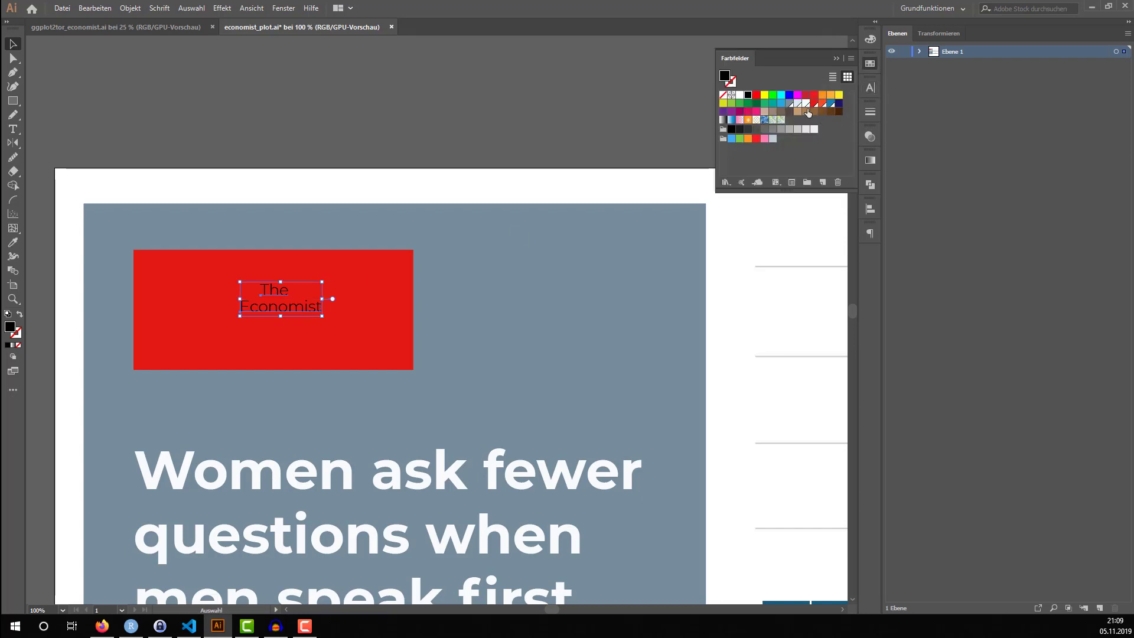
left_click(806, 104)
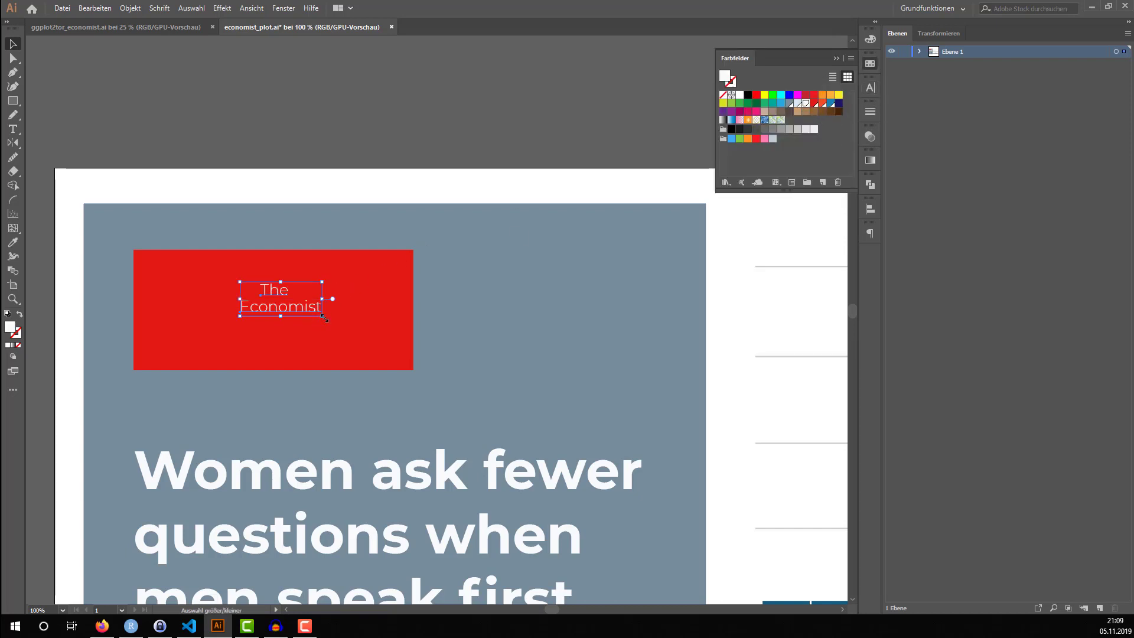
Scale "The" and "Economist" up together to about 33 pt and position them within the red block
left_click_drag(325, 319, 430, 360)
left_click_drag(362, 344, 404, 349)
left_click_drag(317, 327, 321, 336)
Set the font of "The" and "Economist" to Times New Roman Regular
left_click(870, 87)
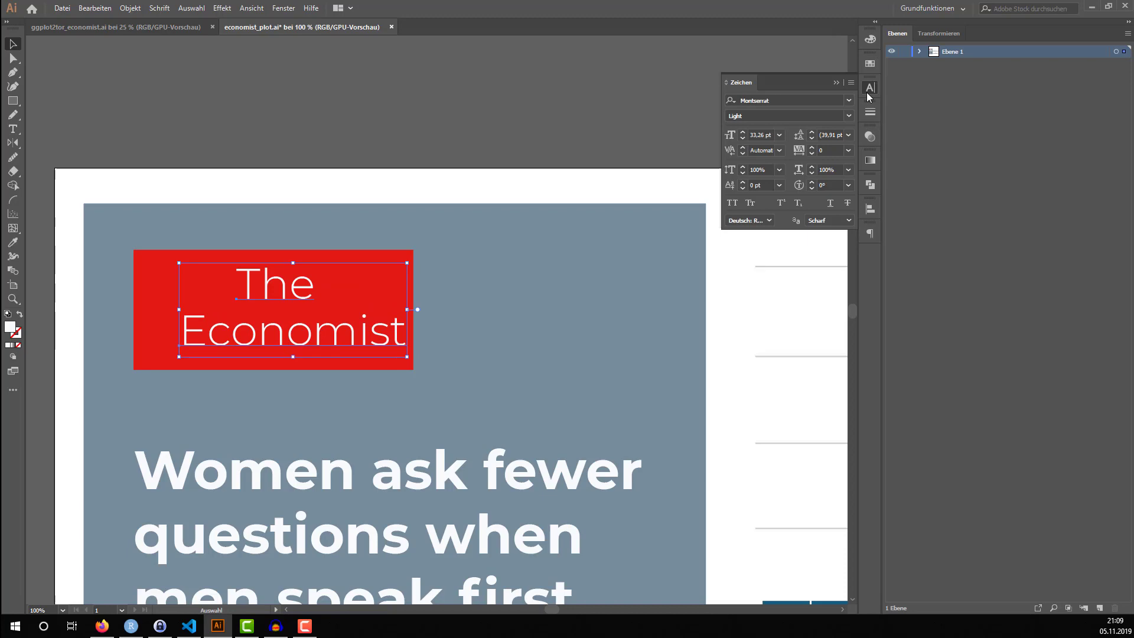
left_click(829, 96)
type("times")
key("Return")
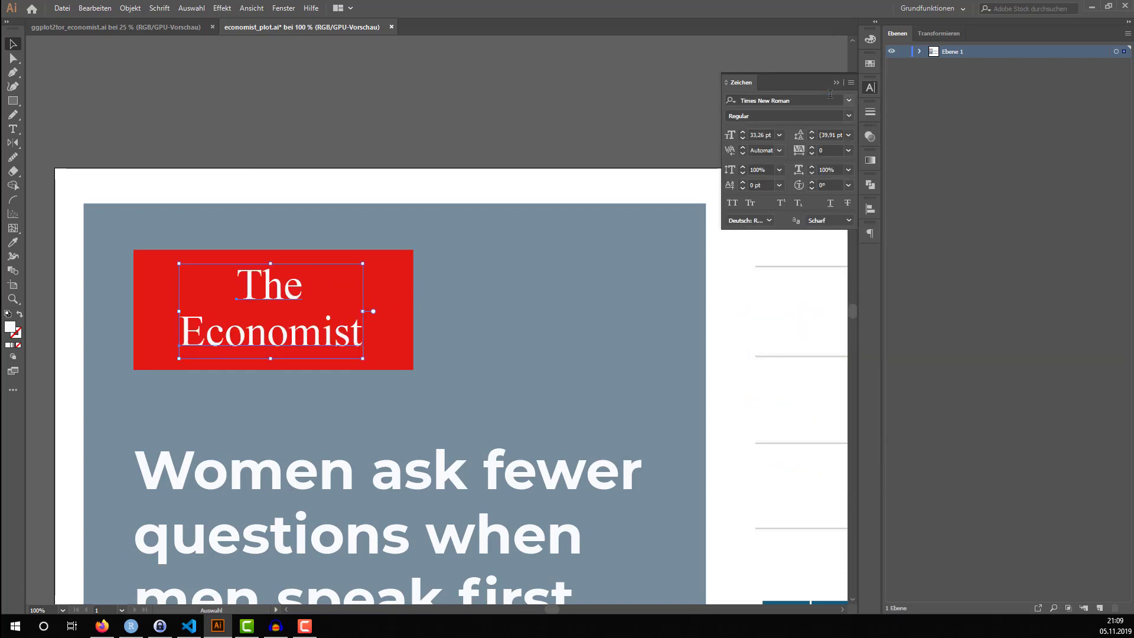
left_click(406, 156)
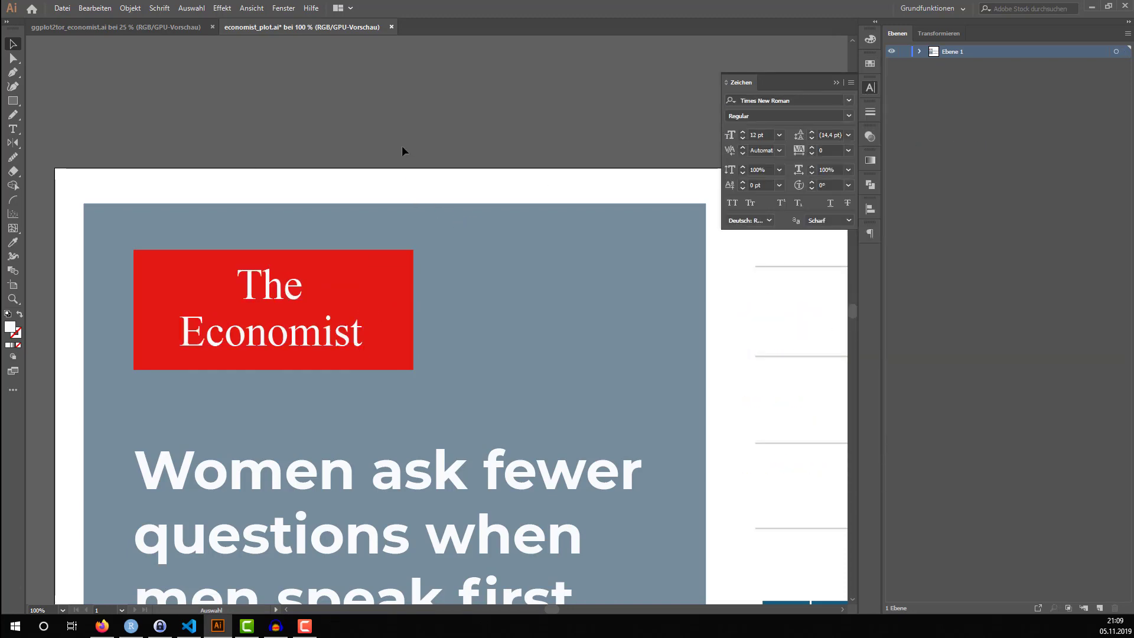
Examine the upper histogram's bars, horizontal gridlines and right-hand axis labels, both close up and in the whole layout
key("ctrl+minus")
key("ctrl+minus")
key("ctrl+minus")
scroll(423, 217, "right", 2)
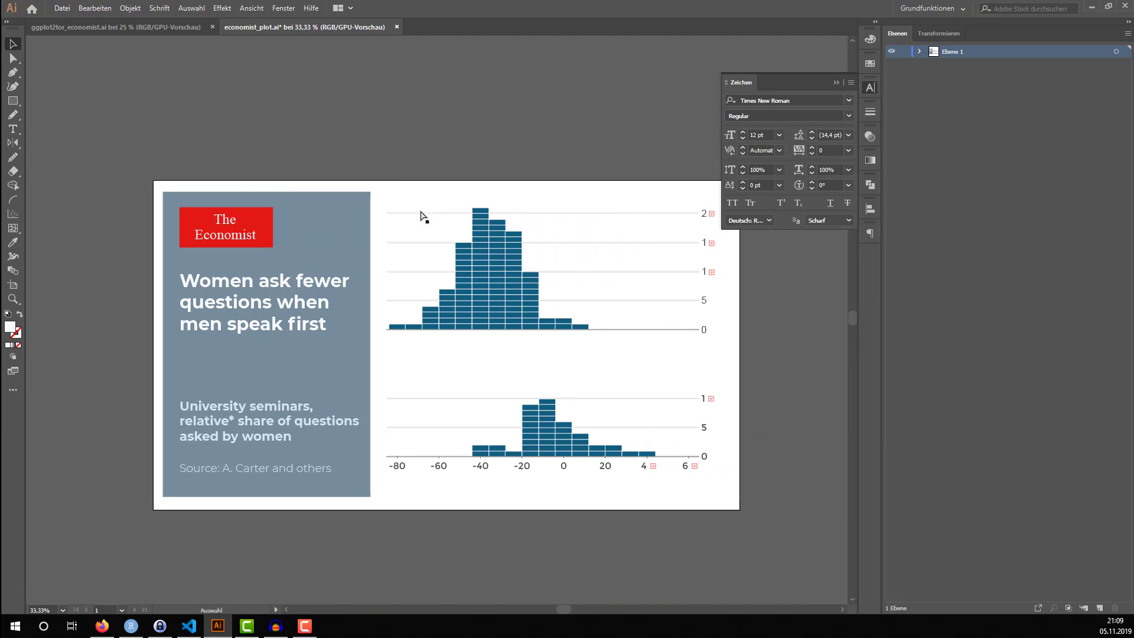
scroll(423, 218, "right", 1)
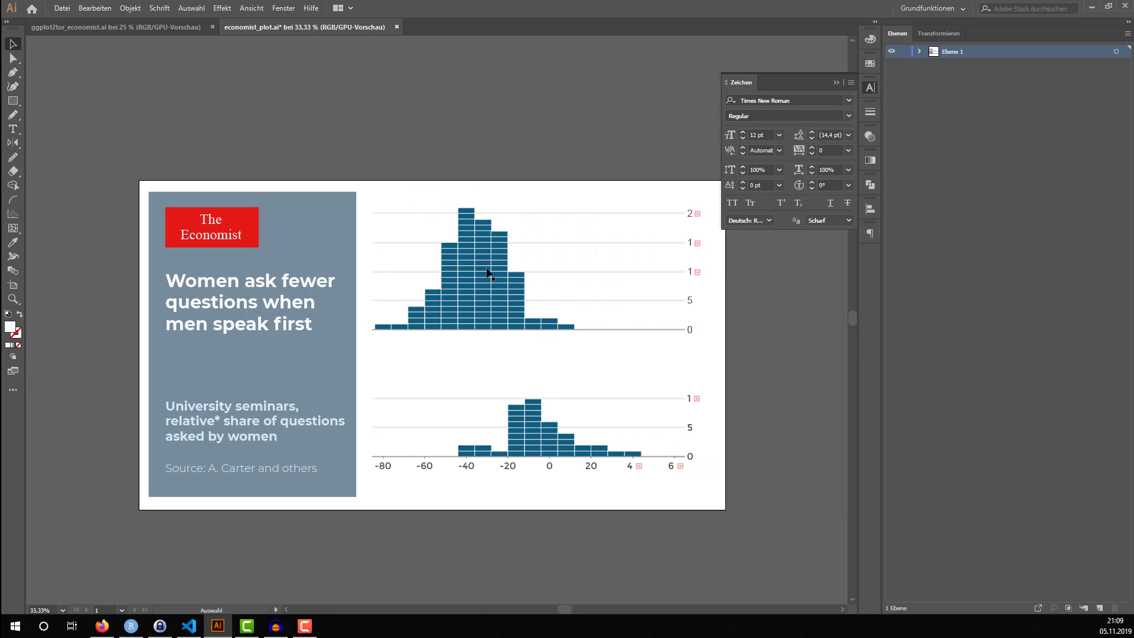
left_click_drag(441, 259, 449, 260)
left_click(758, 308)
scroll(689, 223, "up", 3)
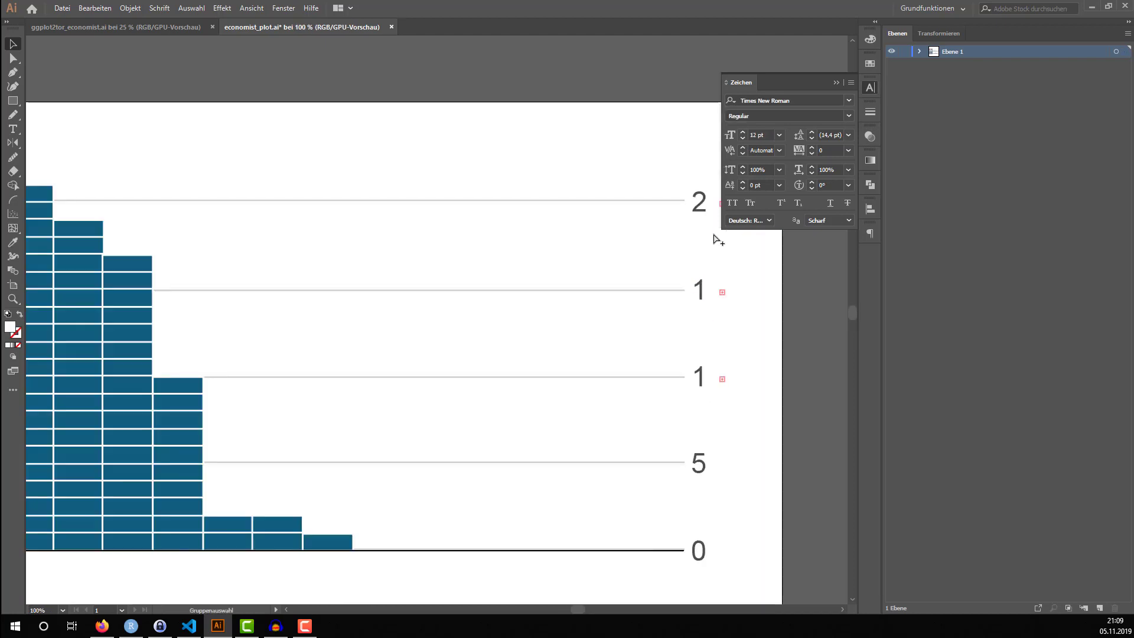
scroll(715, 295, "up", 1)
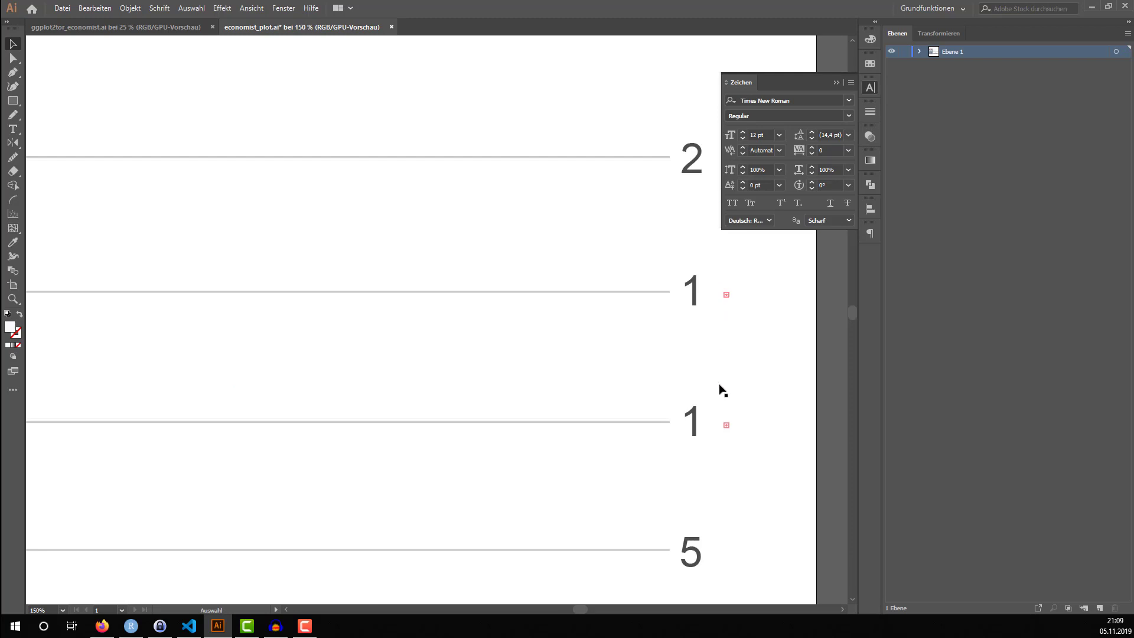
scroll(670, 384, "down", 2)
scroll(532, 367, "down", 1)
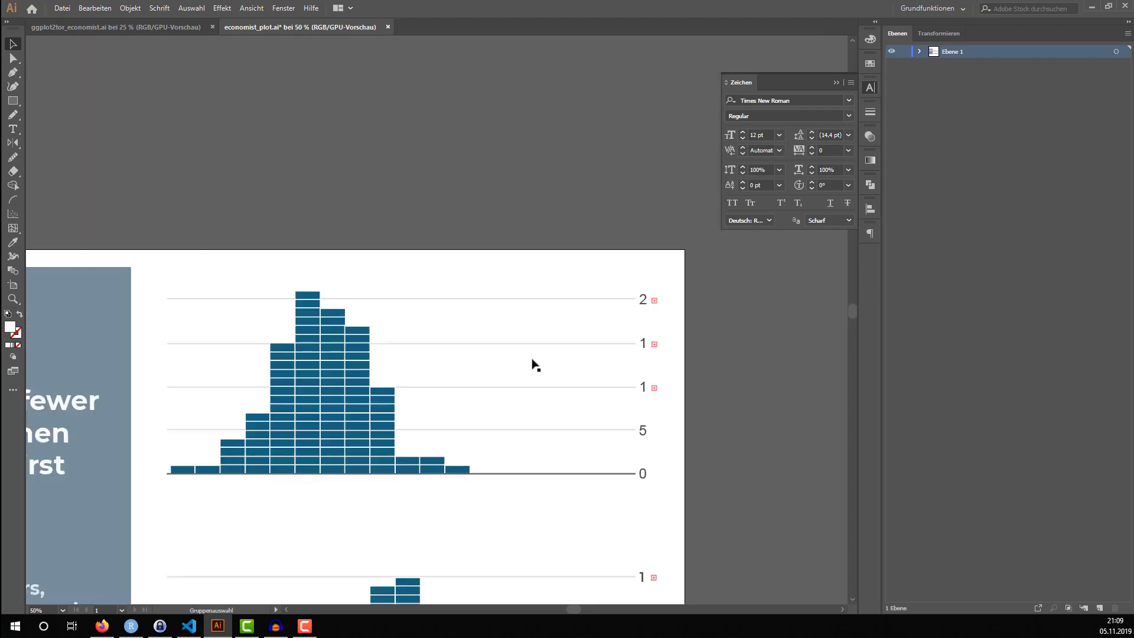
scroll(304, 314, "up", 5)
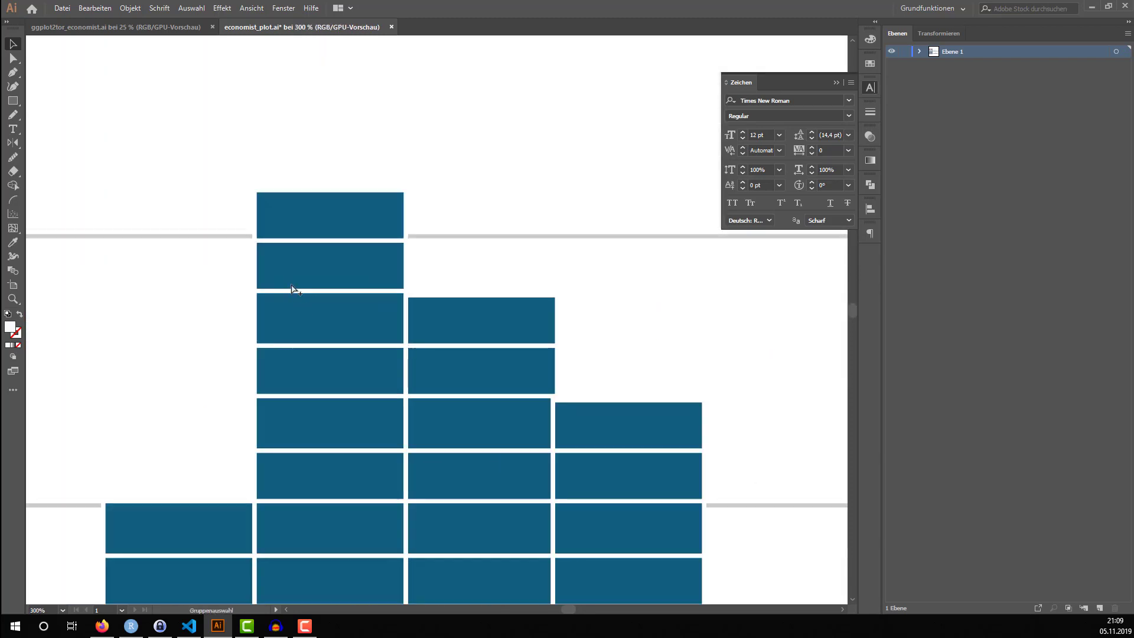
scroll(280, 267, "up", 1)
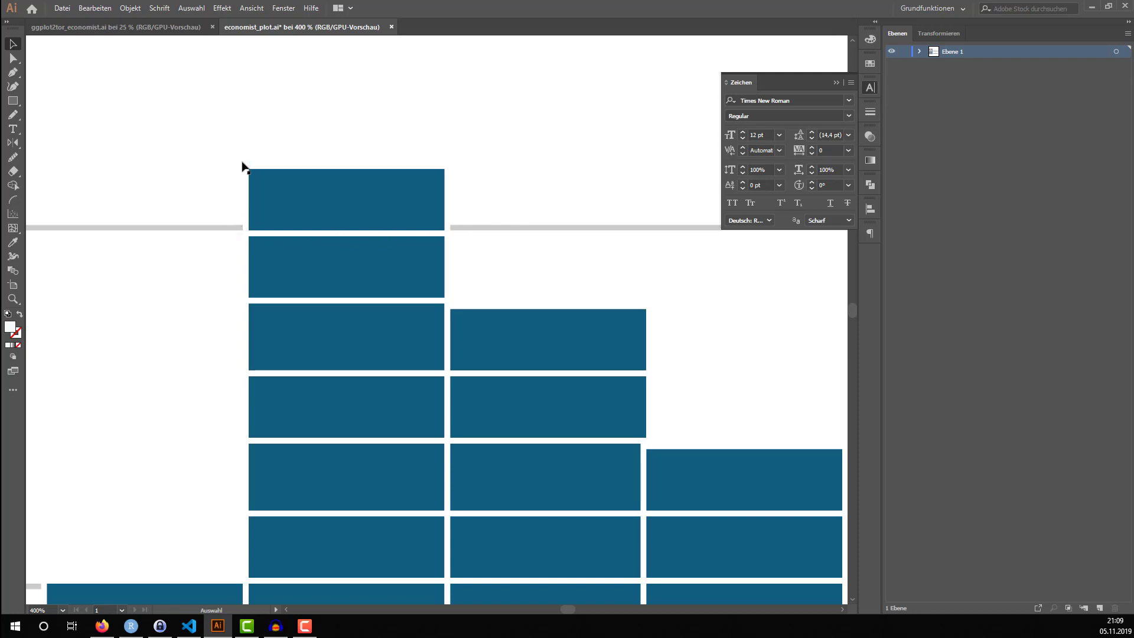
scroll(236, 178, "down", 5)
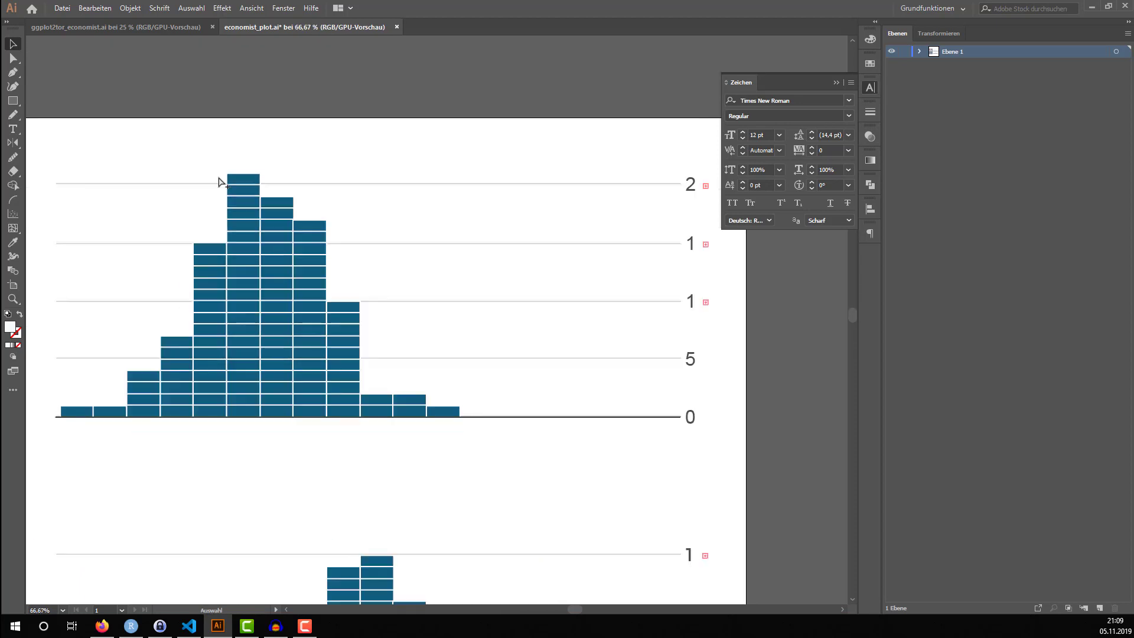
scroll(223, 186, "down", 4)
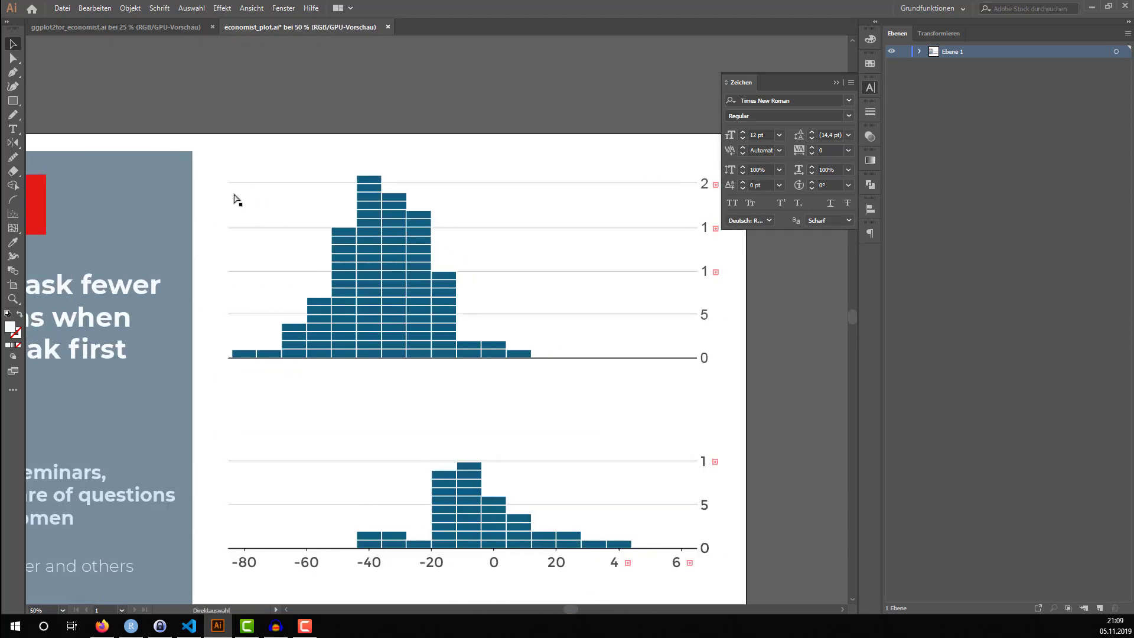
scroll(230, 202, "up", 2)
scroll(229, 203, "down", 1)
scroll(230, 203, "left", 2)
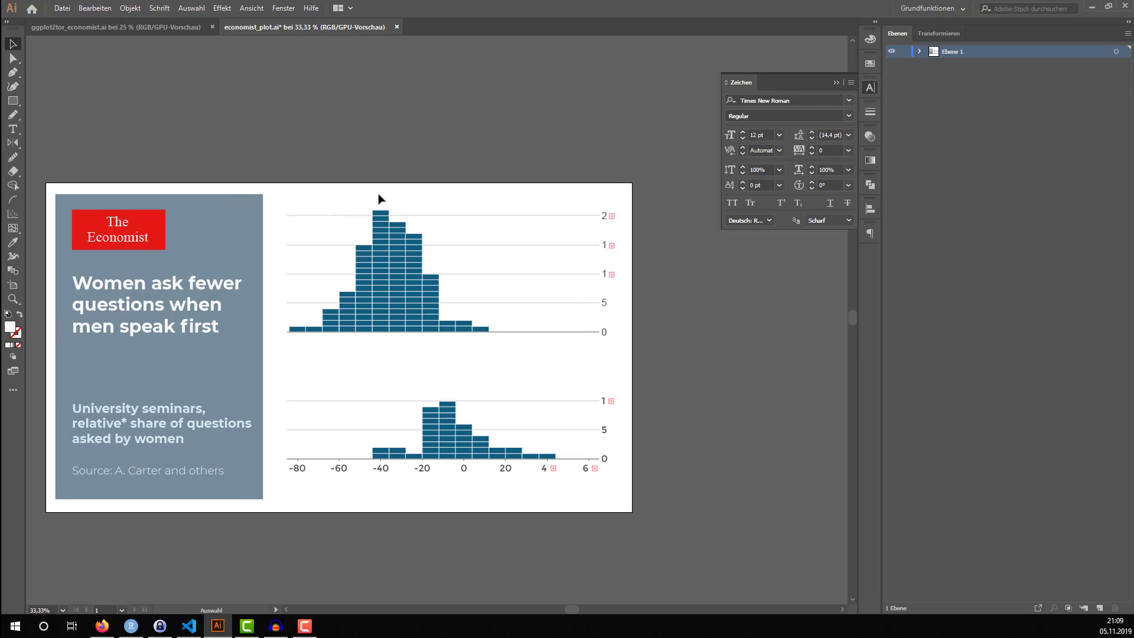
scroll(308, 223, "up", 3)
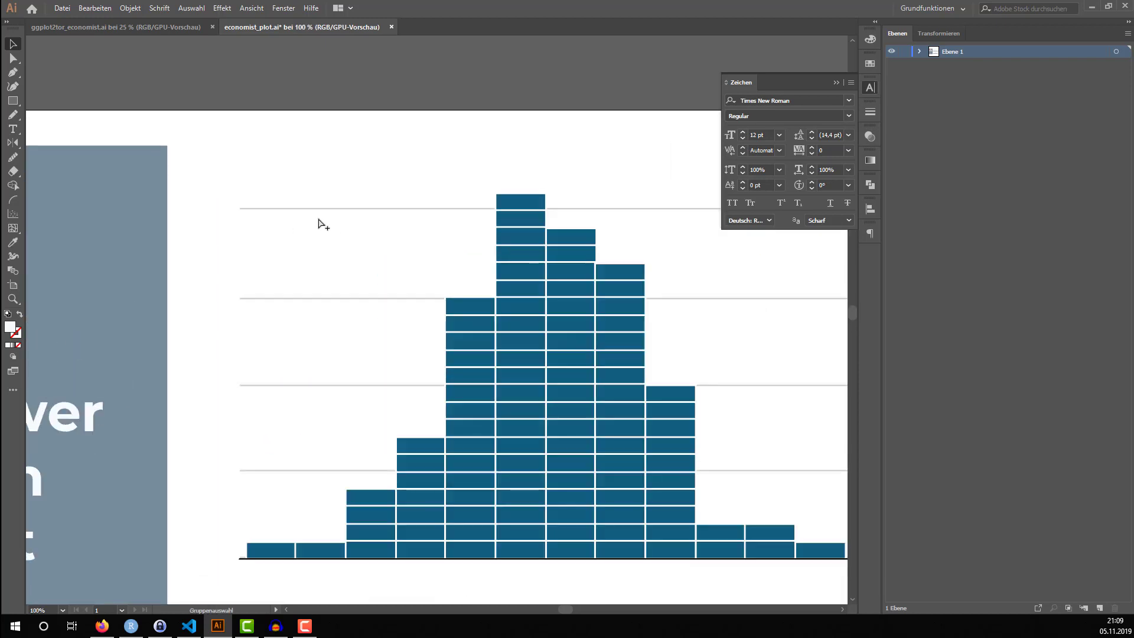
Isolate the clipping group with the white line along the upper histogram's top gridline, remove that line and leave isolation
left_click(327, 213)
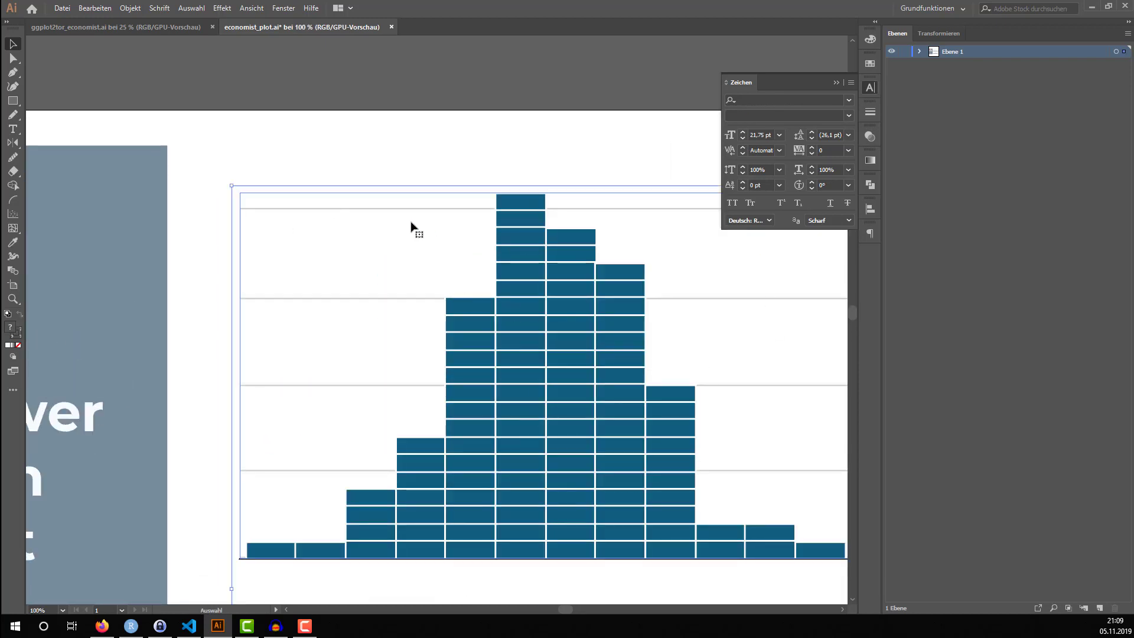
double_click(383, 214)
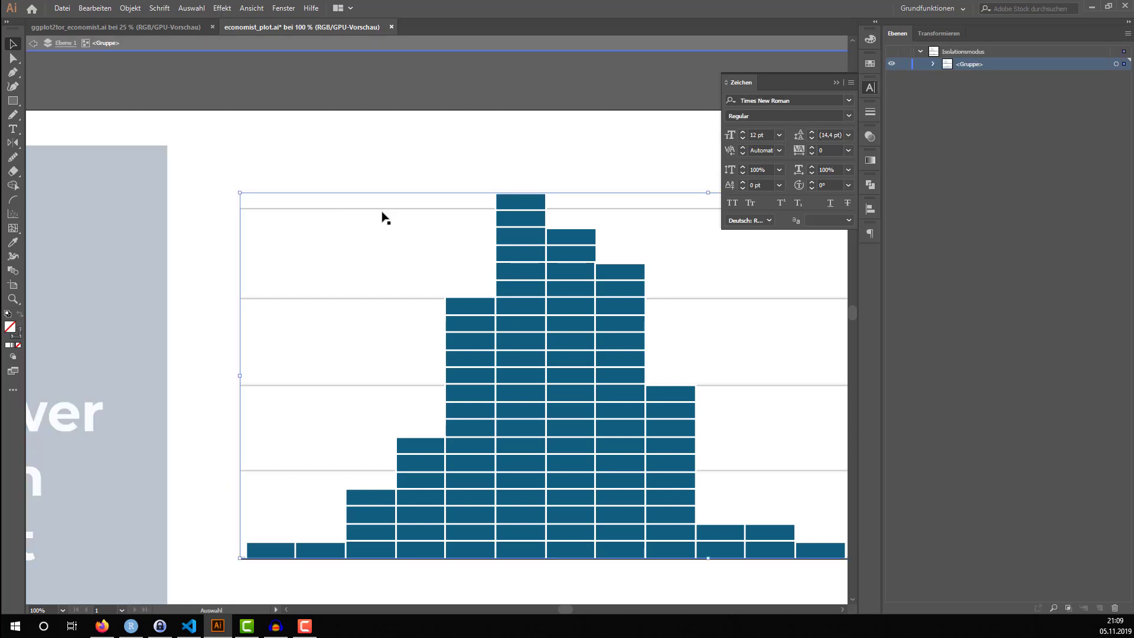
double_click(379, 214)
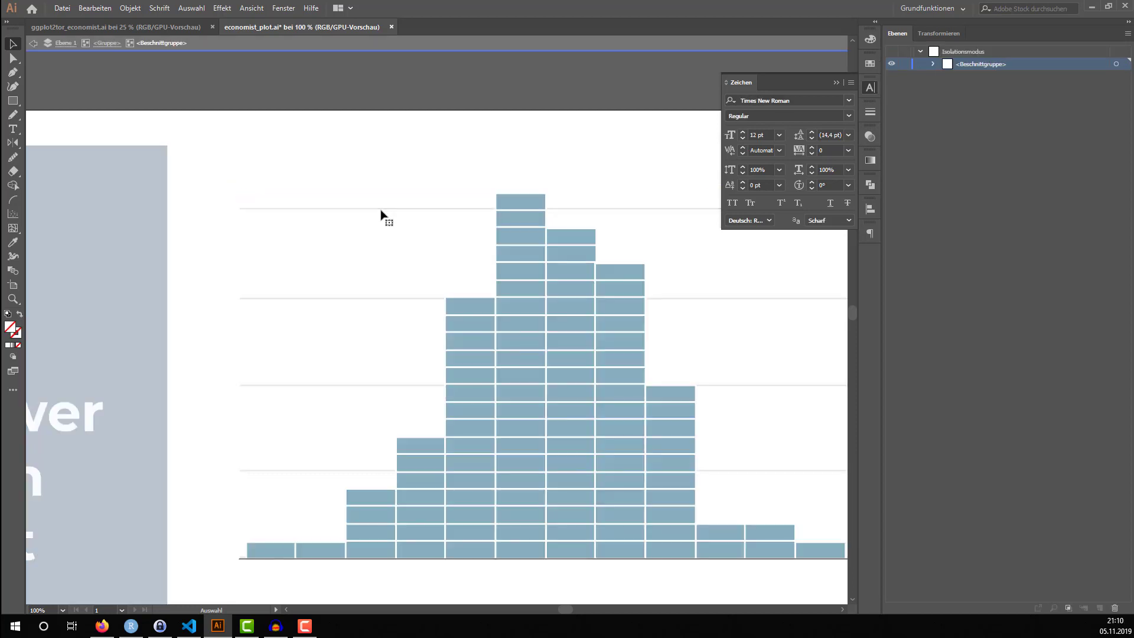
left_click_drag(239, 215, 544, 211)
double_click(244, 214)
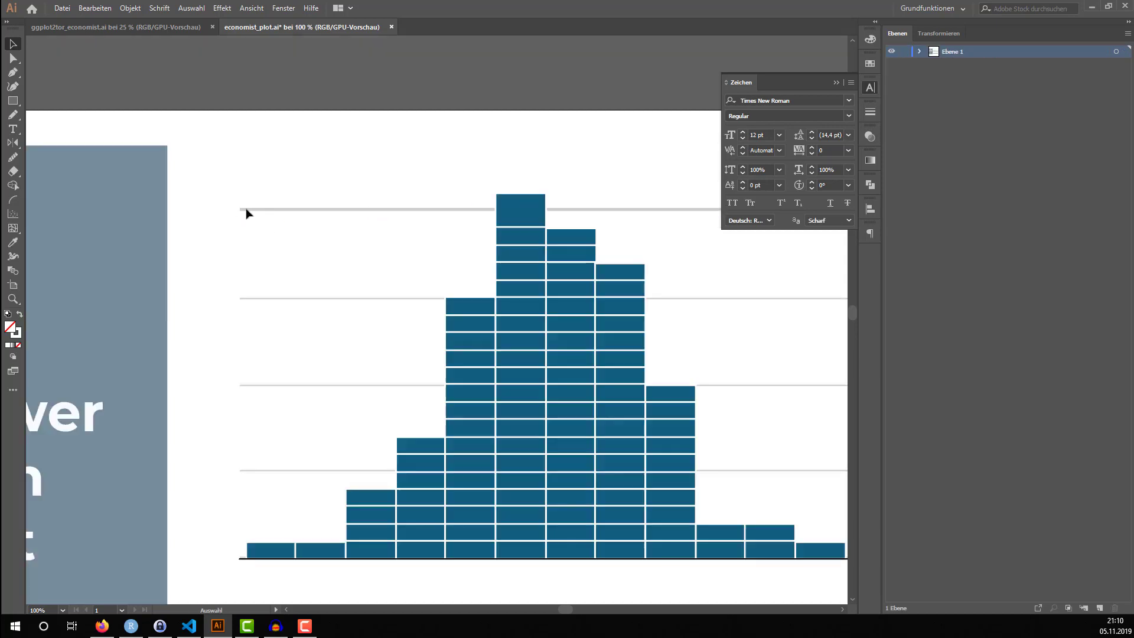
left_click(249, 211)
double_click(251, 212)
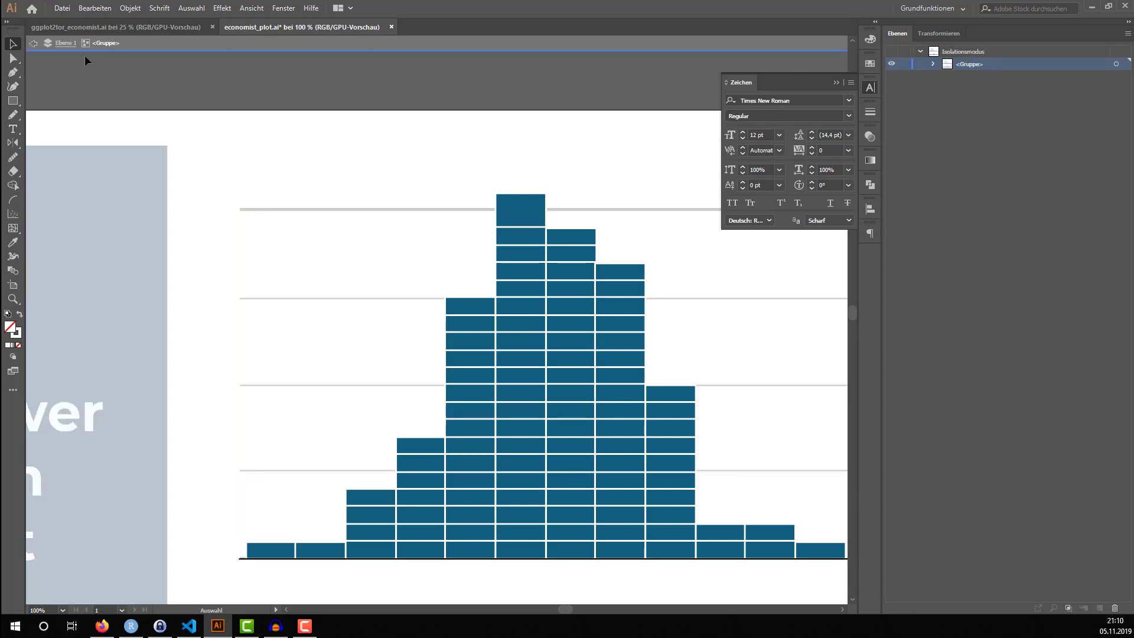
left_click(65, 46)
left_click(243, 205)
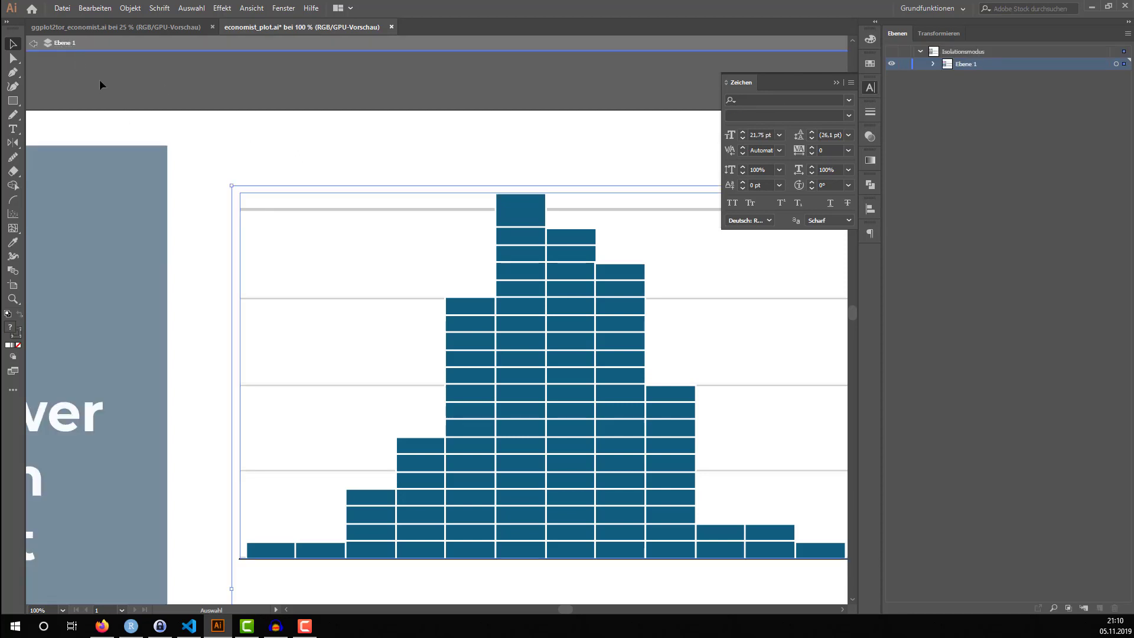
left_click(34, 51)
double_click(329, 212)
double_click(331, 213)
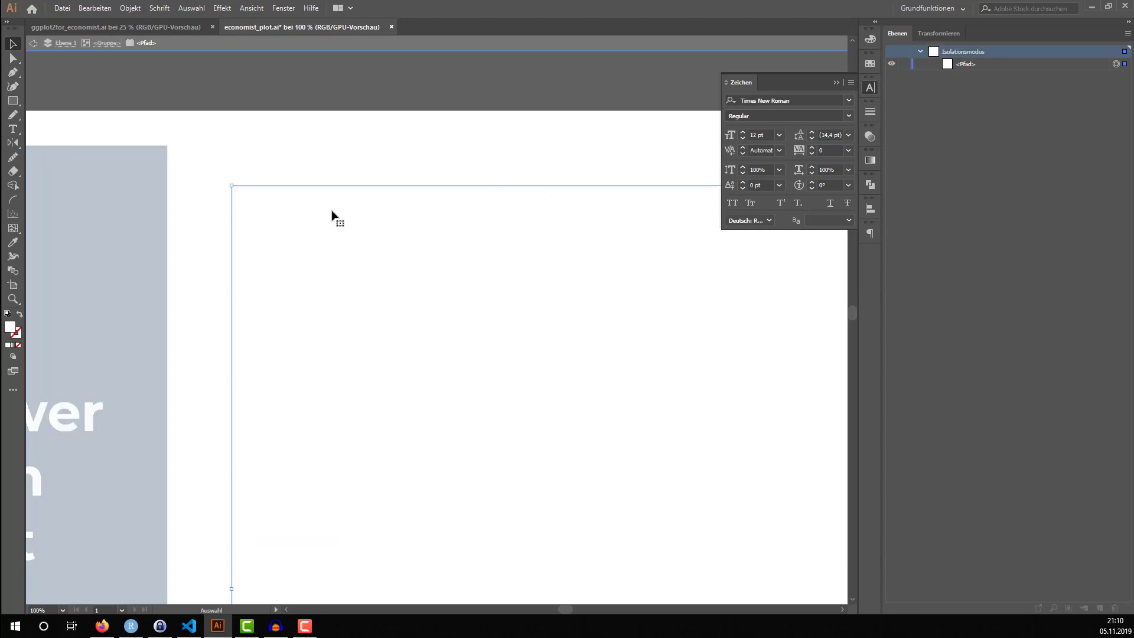
left_click(33, 49)
left_click(295, 214)
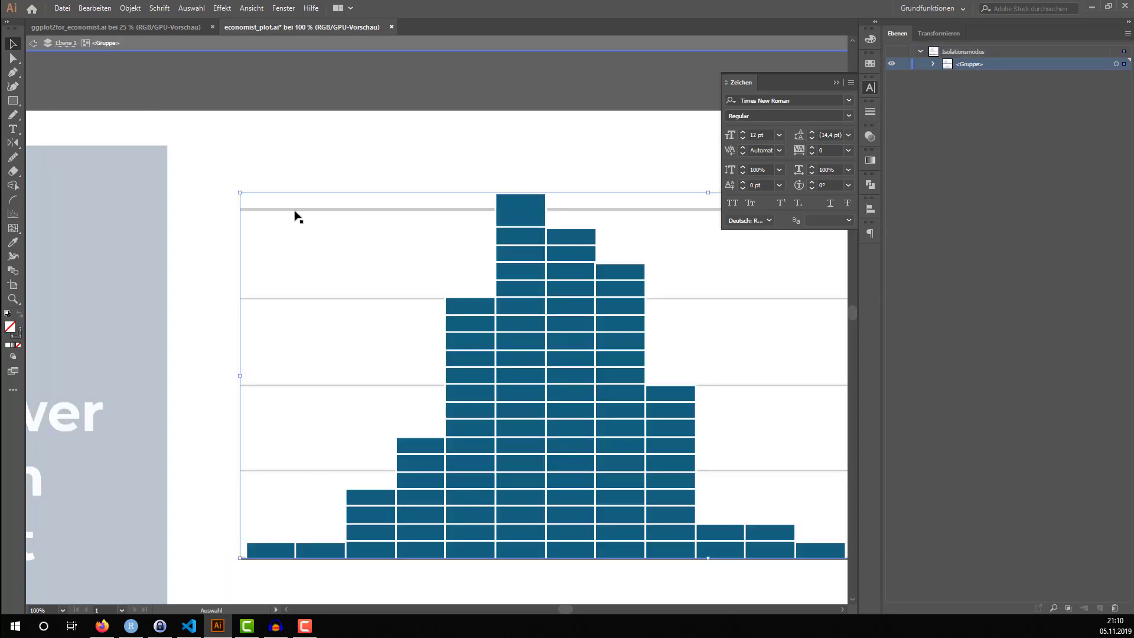
double_click(296, 215)
left_click(34, 46)
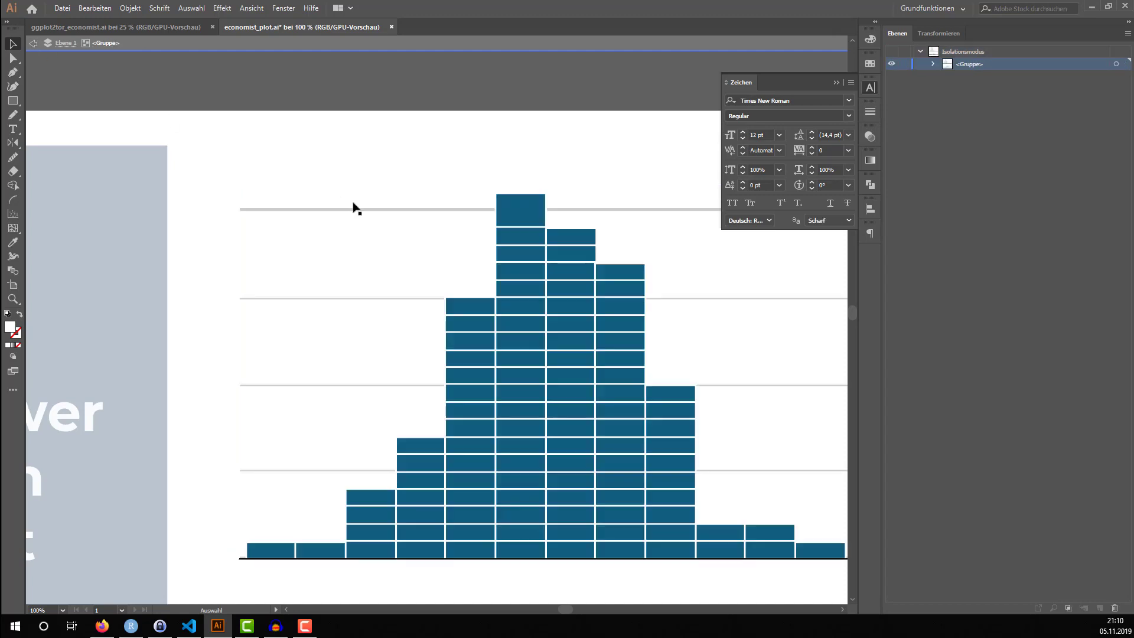
Isolate the clipping group of the upper histogram's top gridline, shorten it to start at the tallest bar's right edge, and leave the group
left_click(352, 210)
double_click(353, 212)
left_click(353, 212)
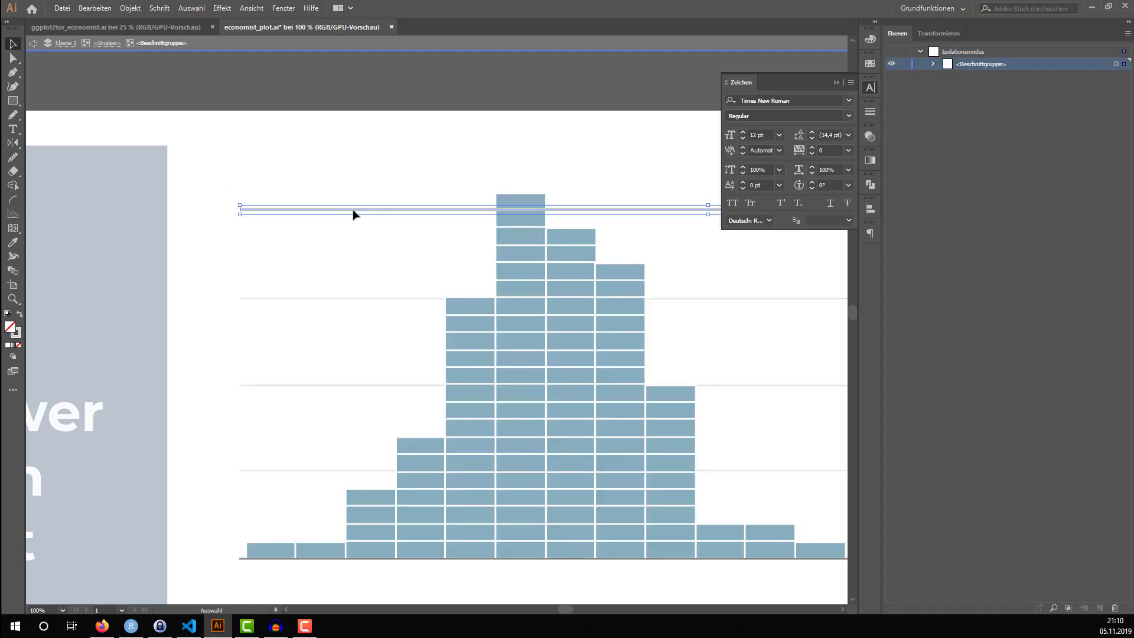
left_click_drag(240, 211, 544, 210)
left_click(426, 85)
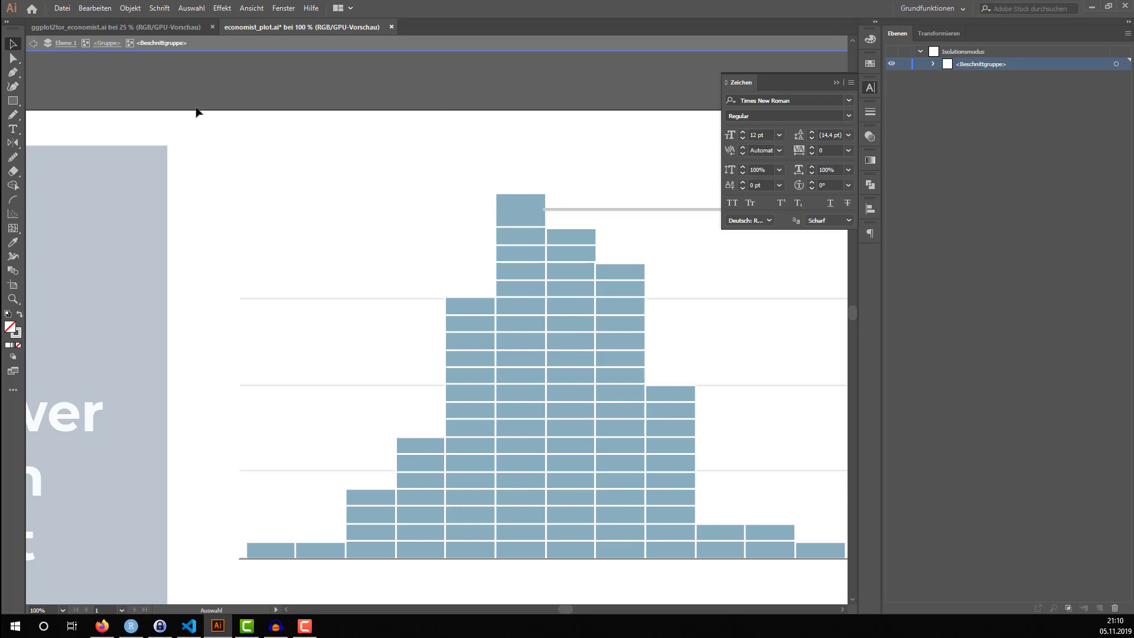
left_click(33, 45)
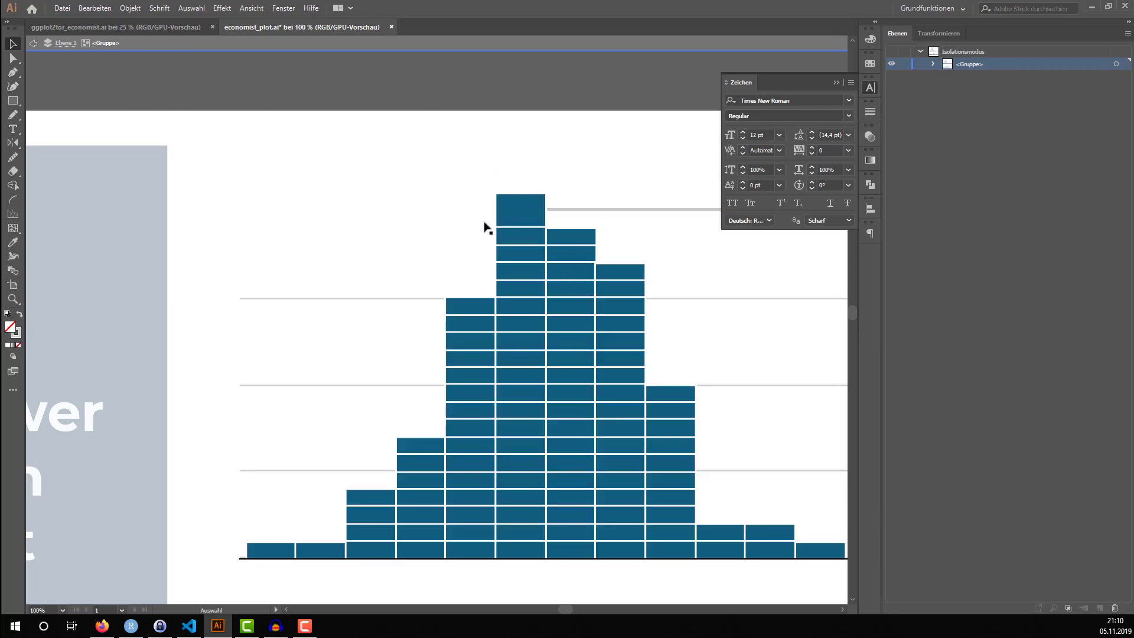
scroll(589, 273, "down", 2)
scroll(578, 266, "up", 1)
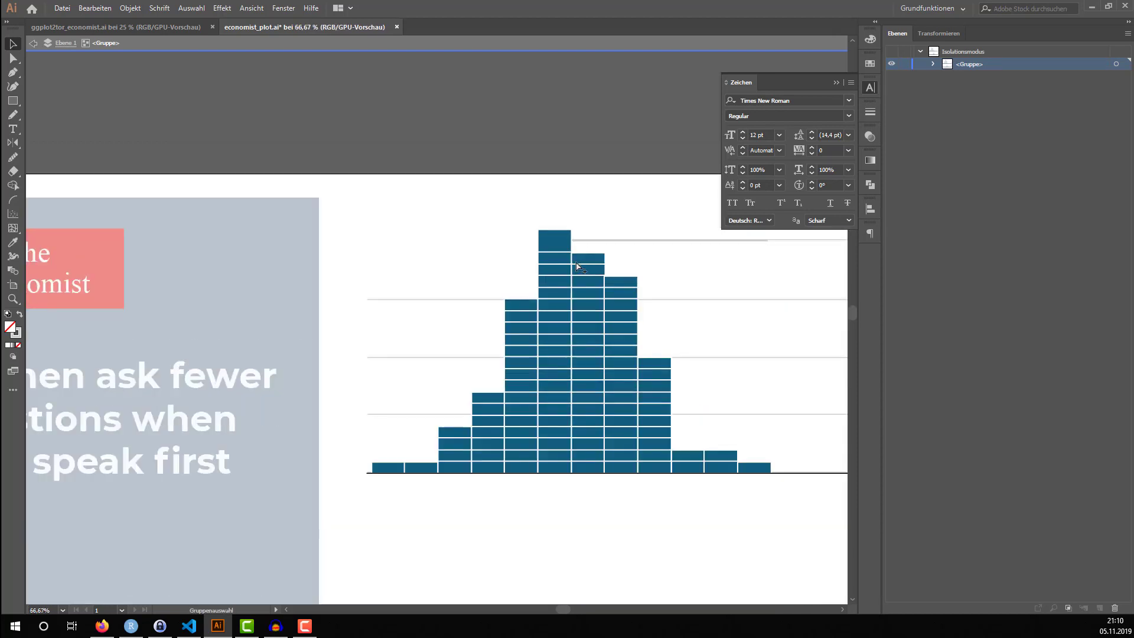
double_click(43, 60)
scroll(409, 243, "down", 2)
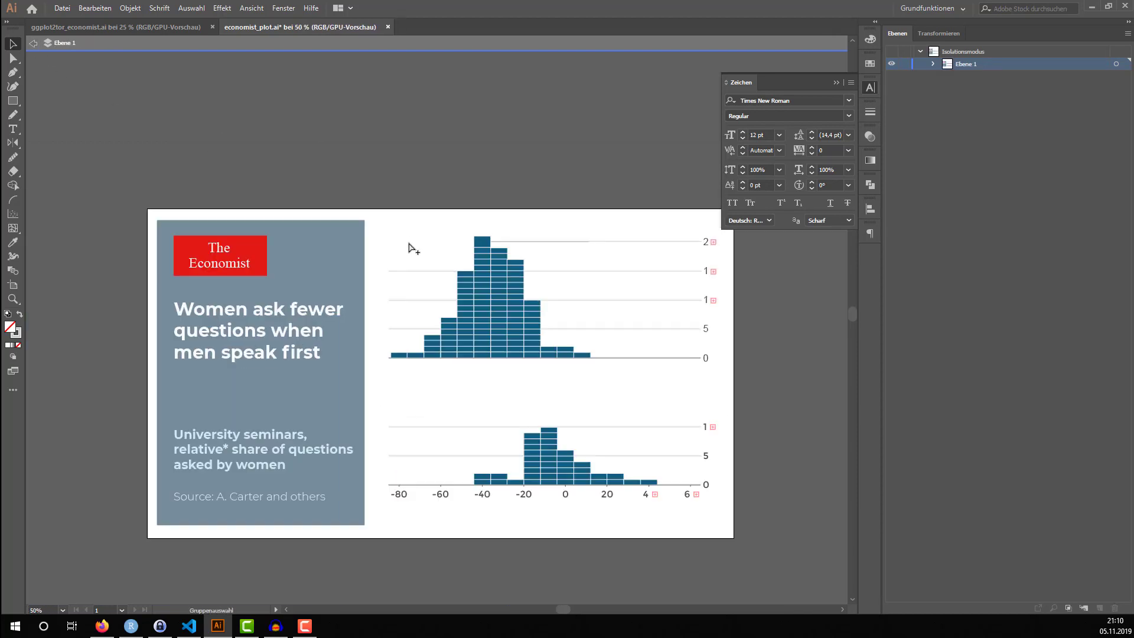
Place a new point text above the upper histogram's lowest bars and leave isolation mode
left_click(13, 129)
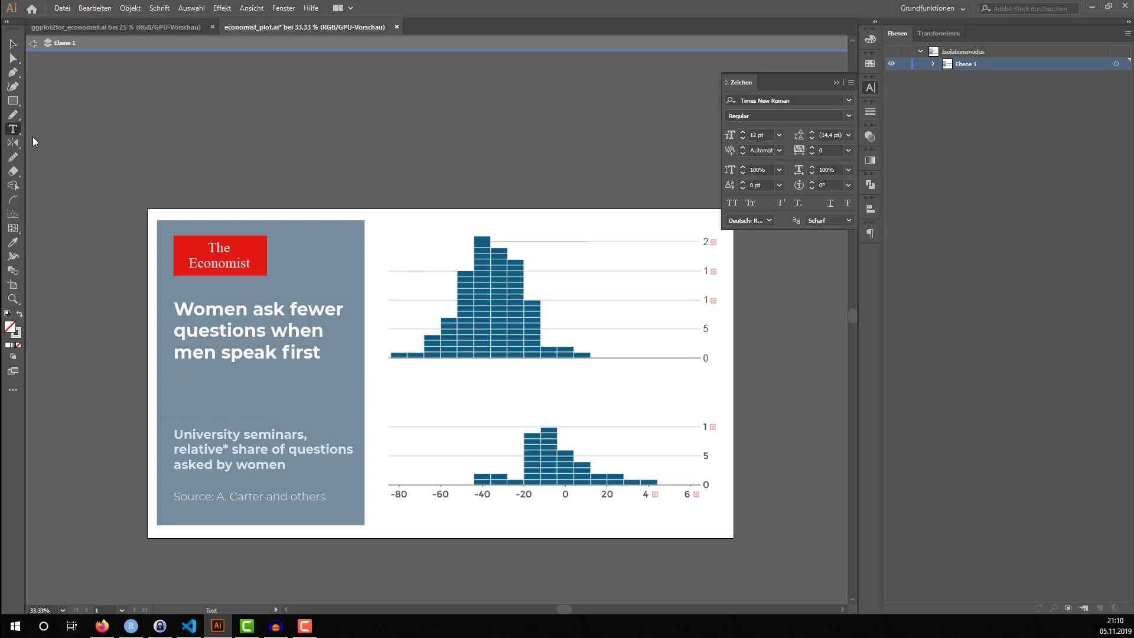
scroll(436, 265, "up", 3)
left_click(291, 175)
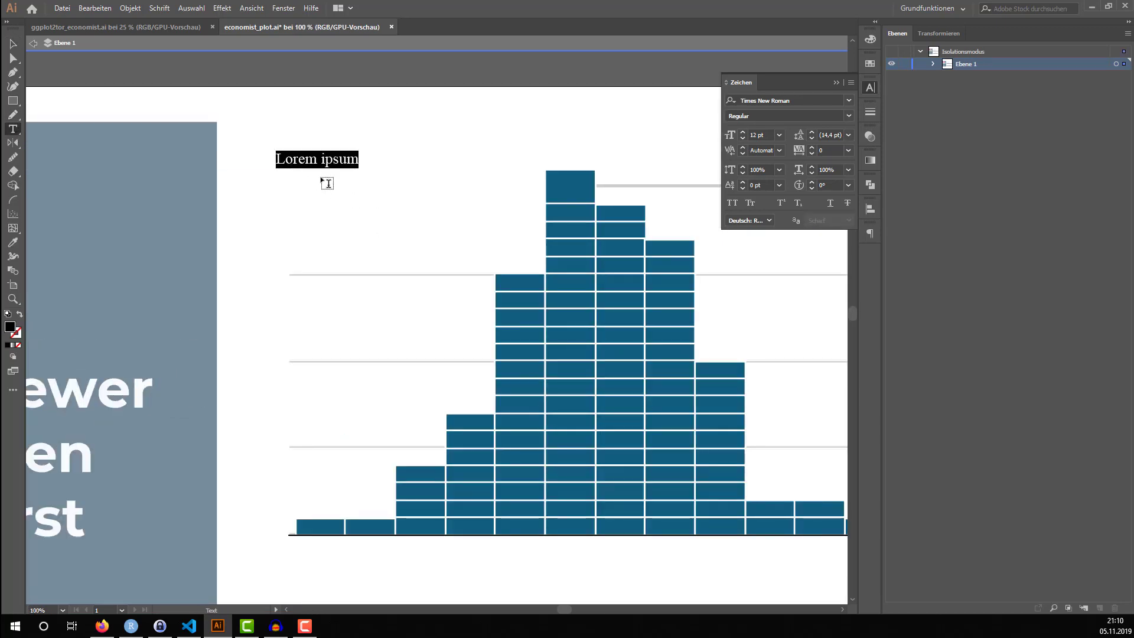
key("Escape")
key("period")
key("Escape")
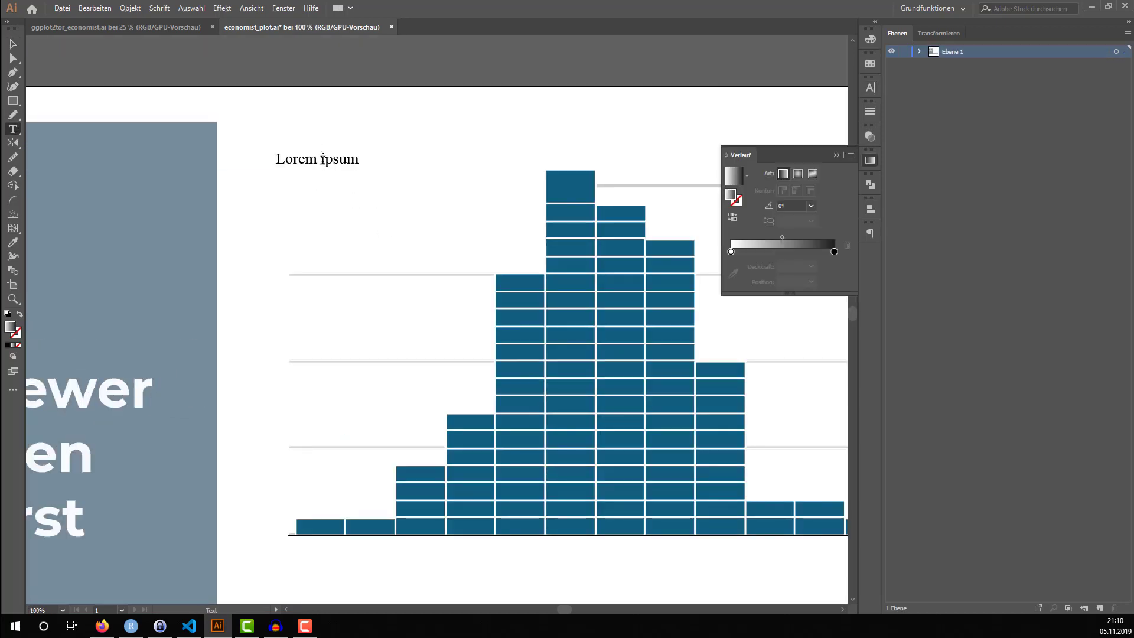
Replace the placeholder text with "... when the first question was asked by a man" on two lines
left_click(316, 160)
key("ctrl+a")
type(".")
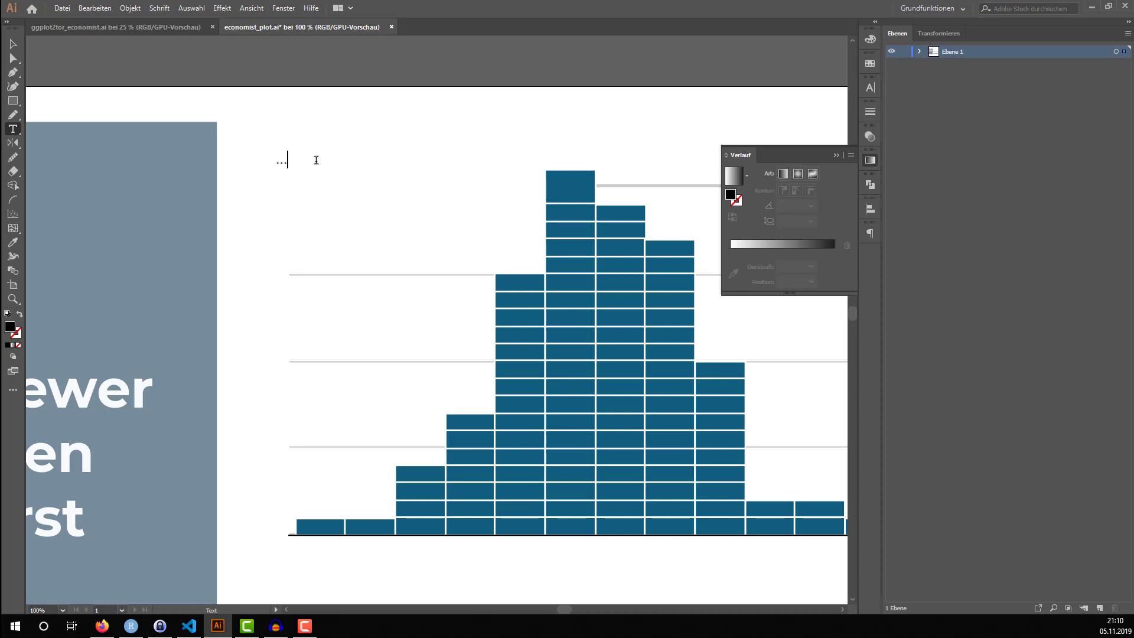
type(".. when the first question was")
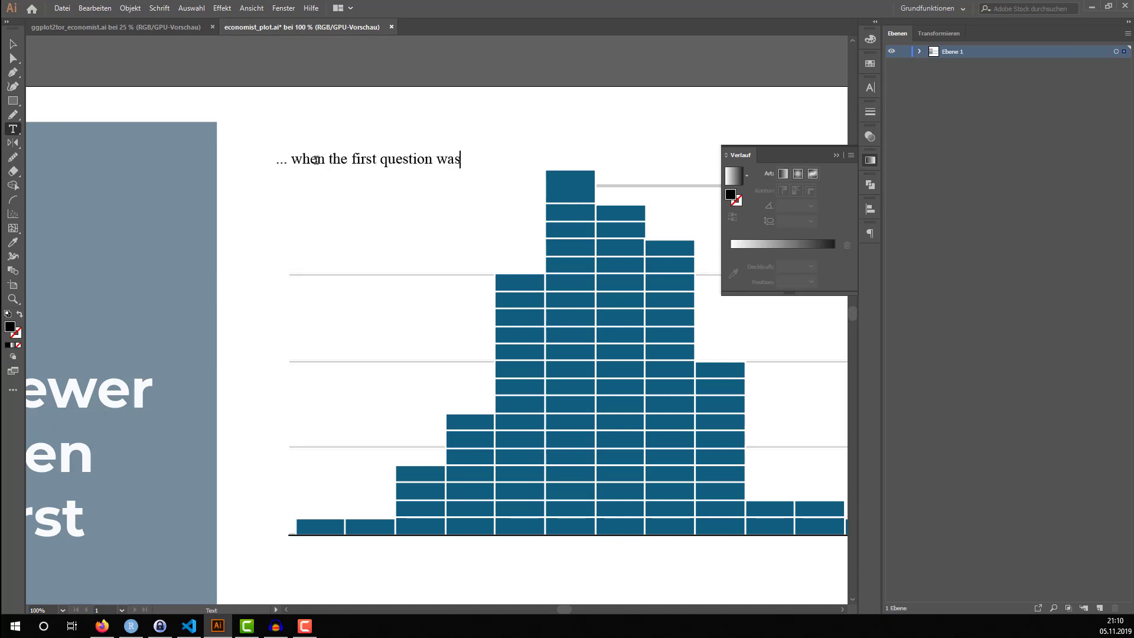
type(" asked by a man")
key("Escape")
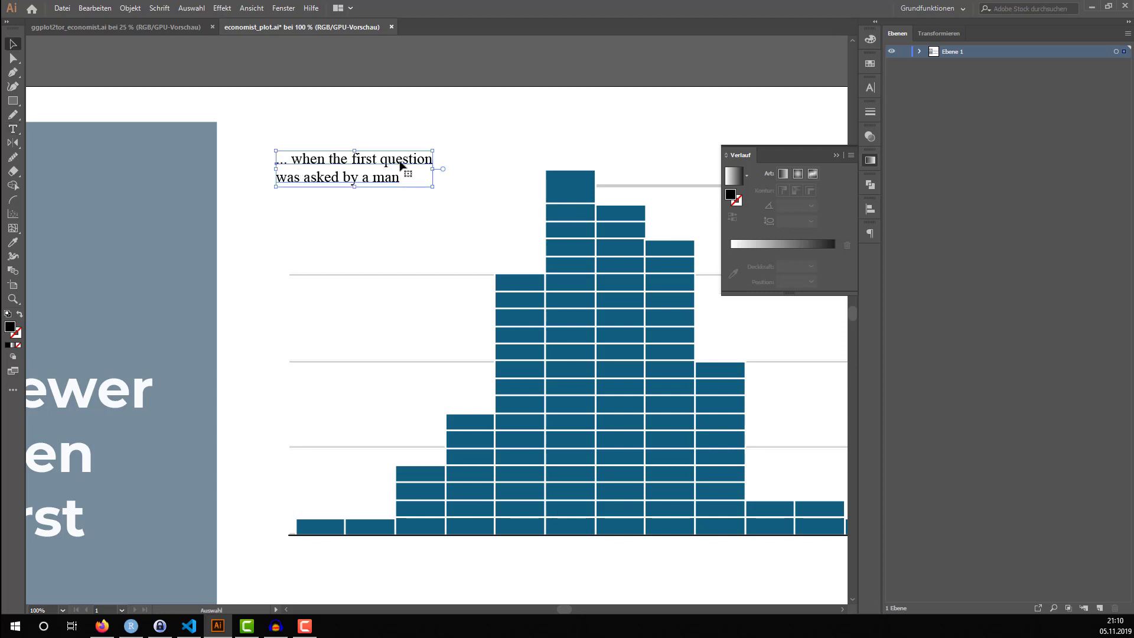
Set the upper histogram's label in Montserrat Bold and scale it up to about 14.9 pt beside the tallest bar
left_click(869, 88)
left_click(817, 100)
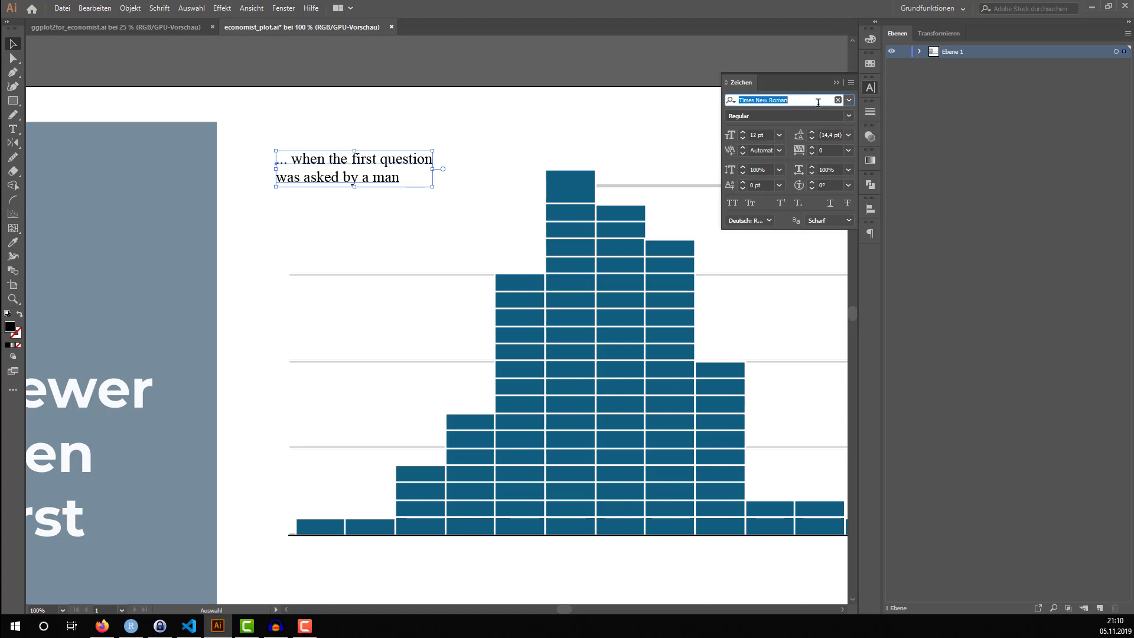
type("monts")
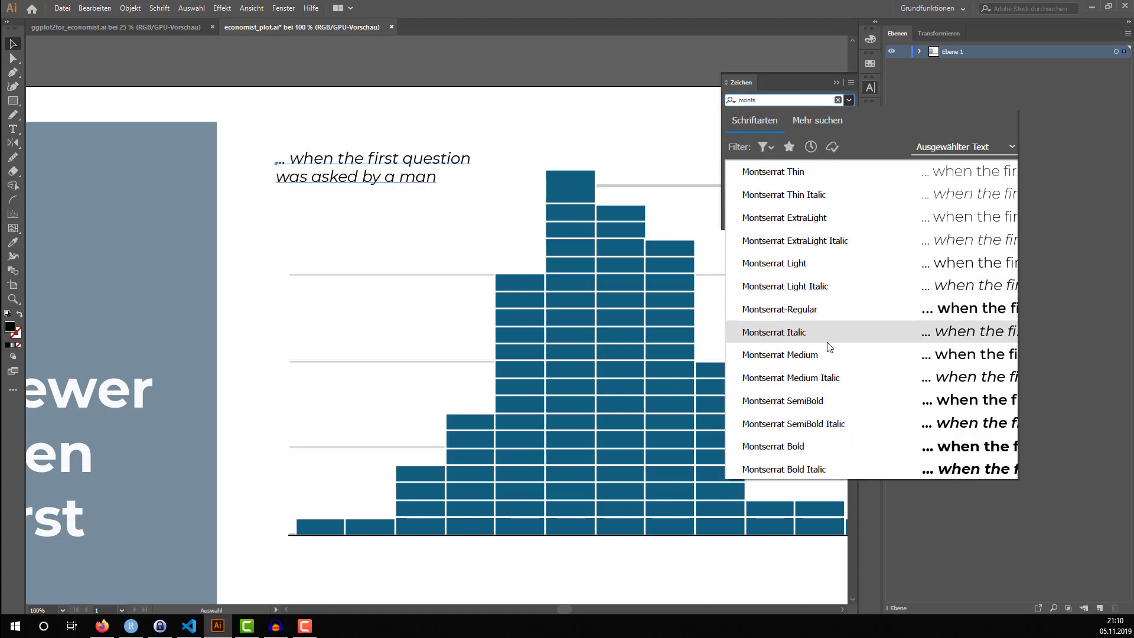
left_click(818, 446)
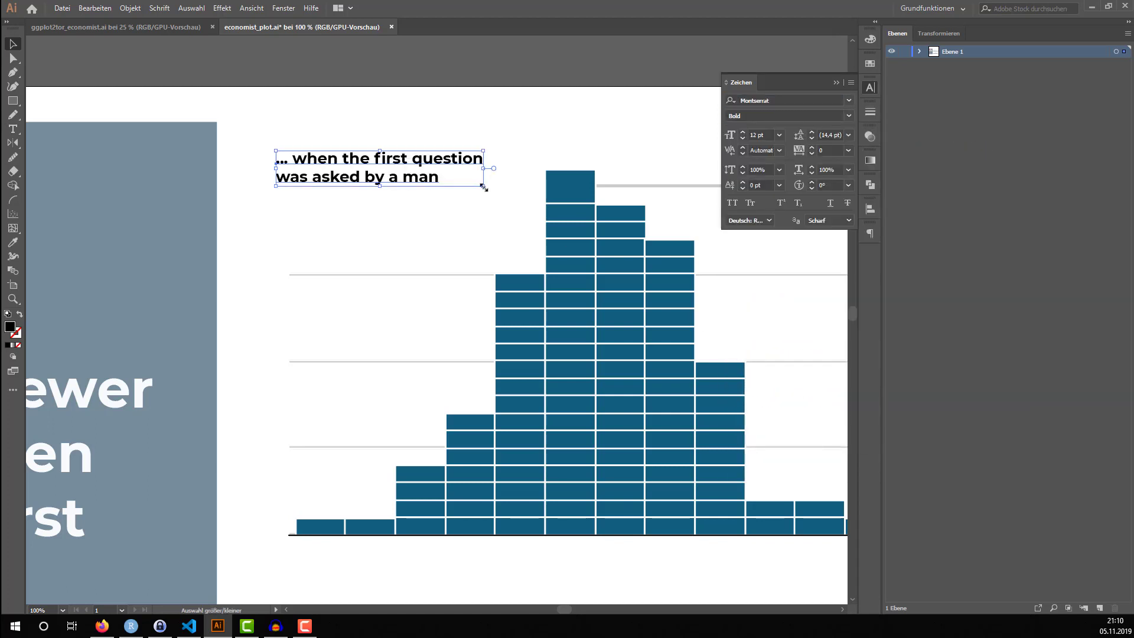
left_click_drag(483, 186, 540, 210)
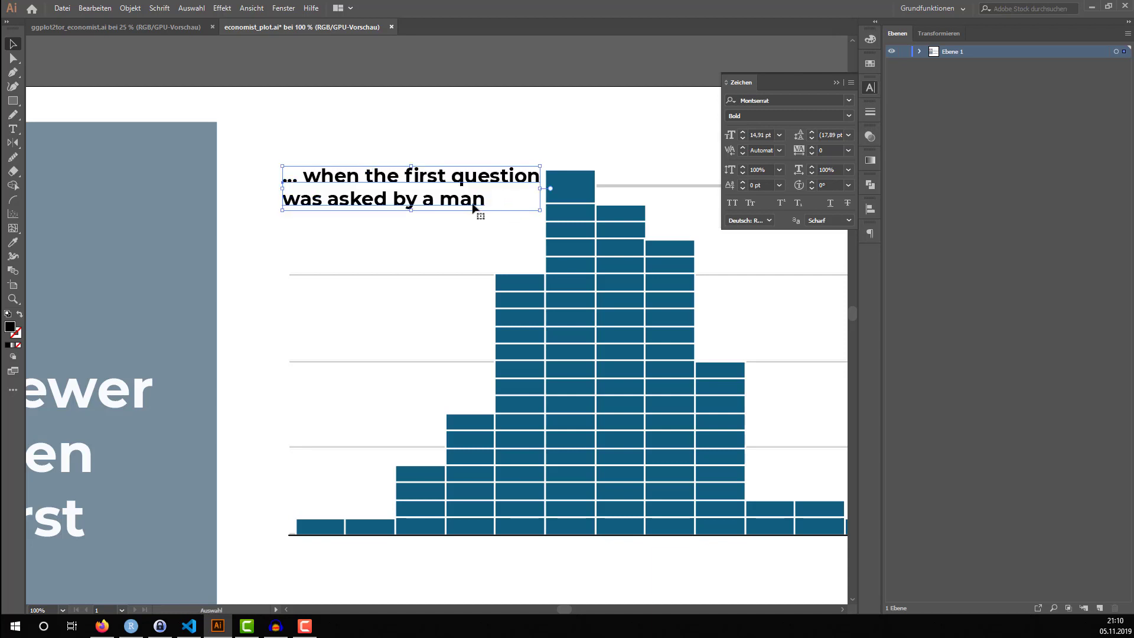
Copy the label to the lower histogram and change its ending to "was asked by a women"
left_click_drag(464, 203, 476, 368)
scroll(466, 204, "down", 3)
scroll(480, 399, "up", 3)
double_click(451, 364)
triple_click(451, 364)
left_click(451, 365)
key("BackSpace")
type("women")
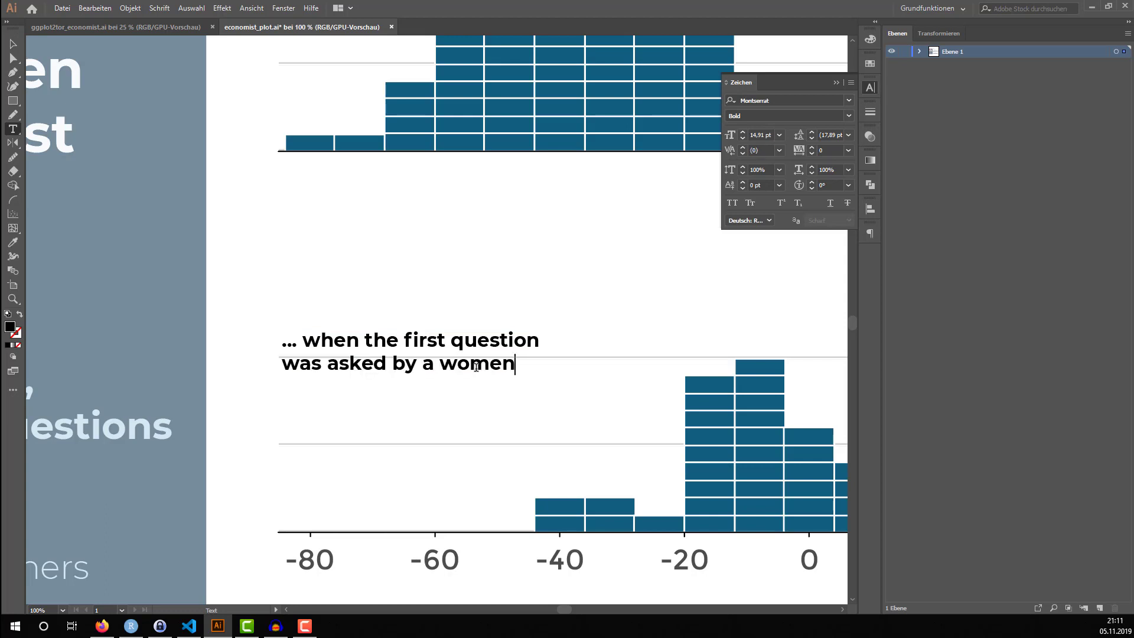
key("Escape")
scroll(480, 352, "down", 3)
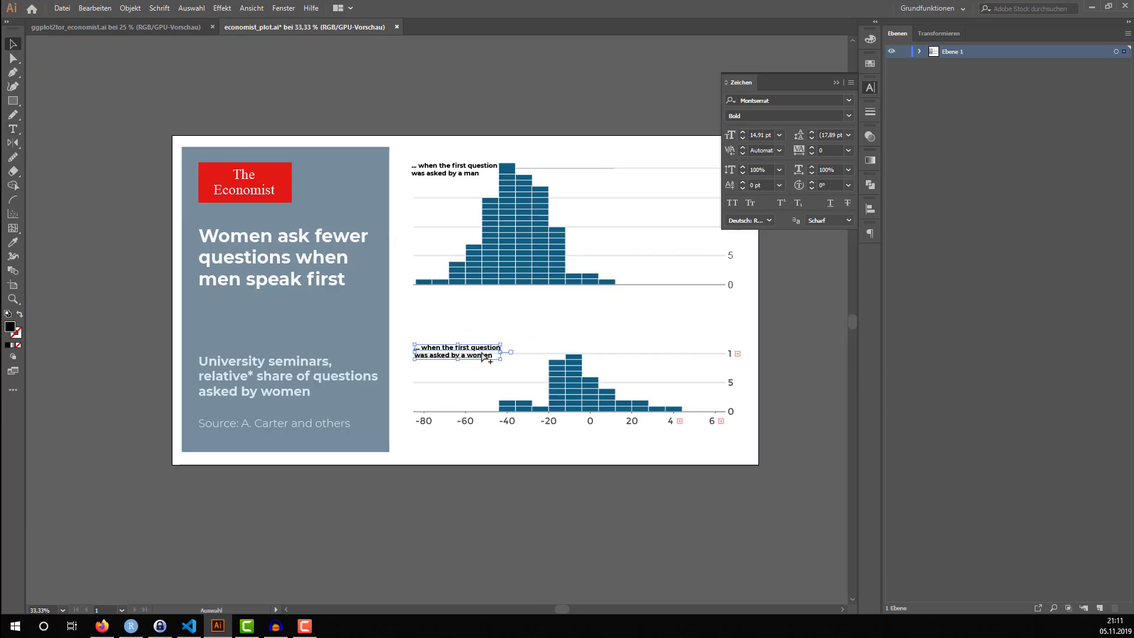
left_click(522, 474)
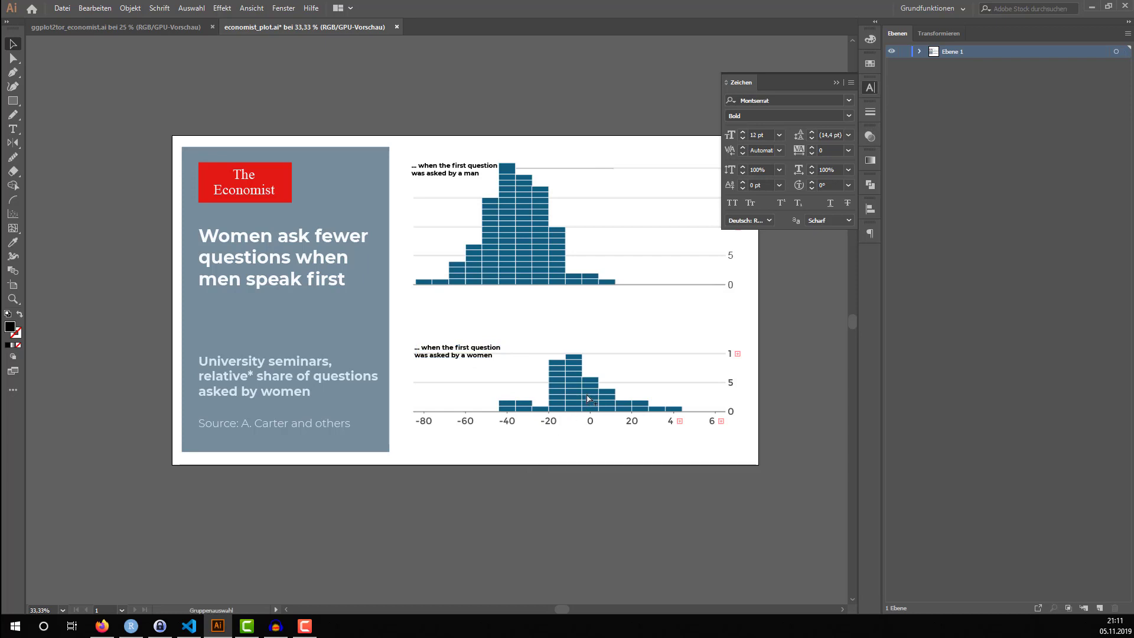
Draw a narrow vertical black rectangle through the lower histogram near 0, ending at its baseline
scroll(587, 313, "down", 2)
scroll(587, 314, "up", 1)
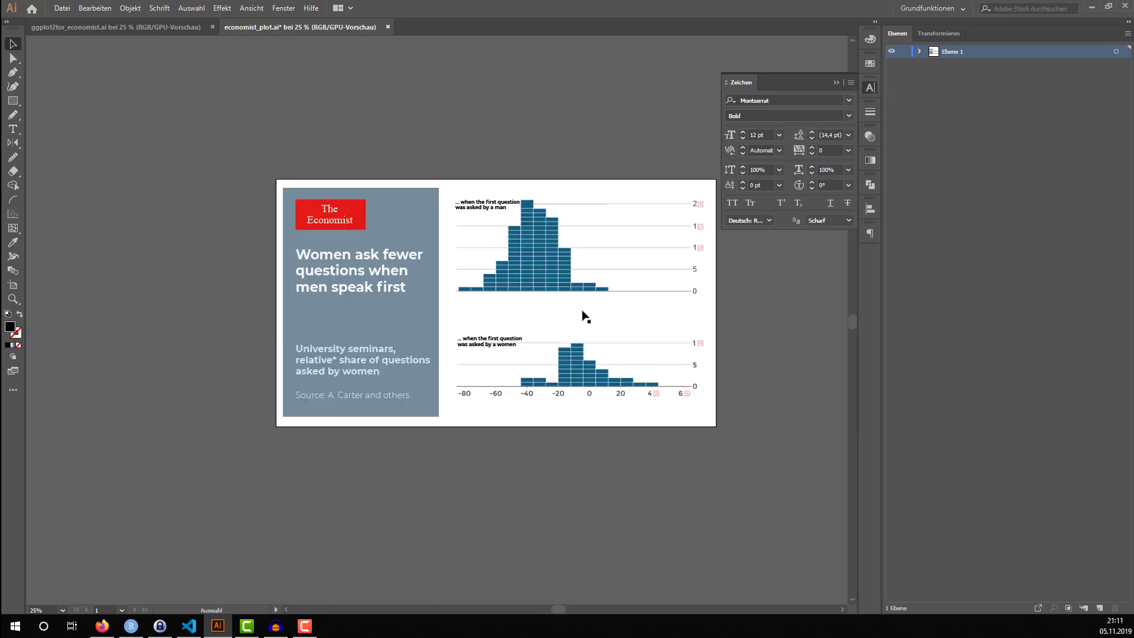
scroll(662, 171, "up", 2)
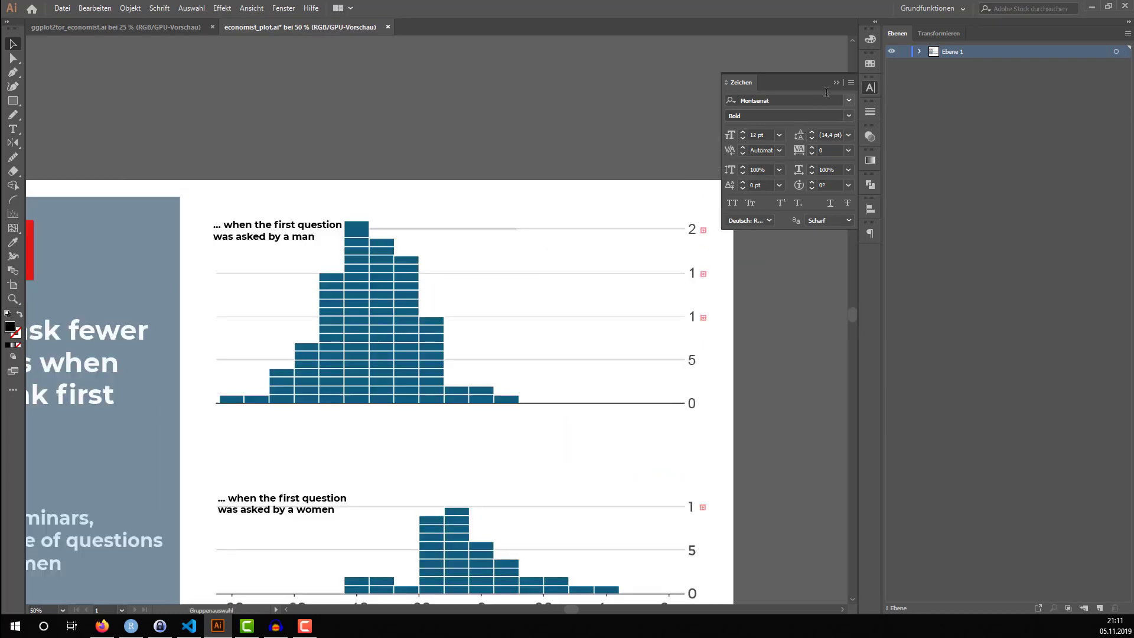
left_click(836, 82)
scroll(678, 149, "down", 1)
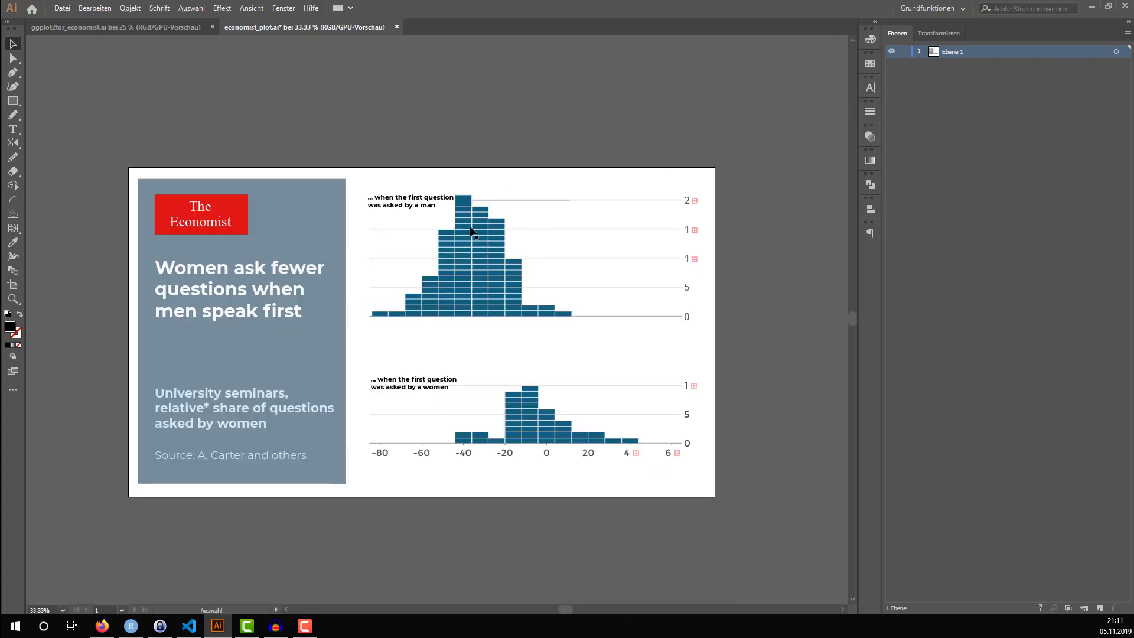
left_click(12, 101)
left_click_drag(548, 258, 540, 443)
Move the black vertical rectangle sideways onto the 0 mark of the lower histogram's axis
scroll(551, 408, "up", 5)
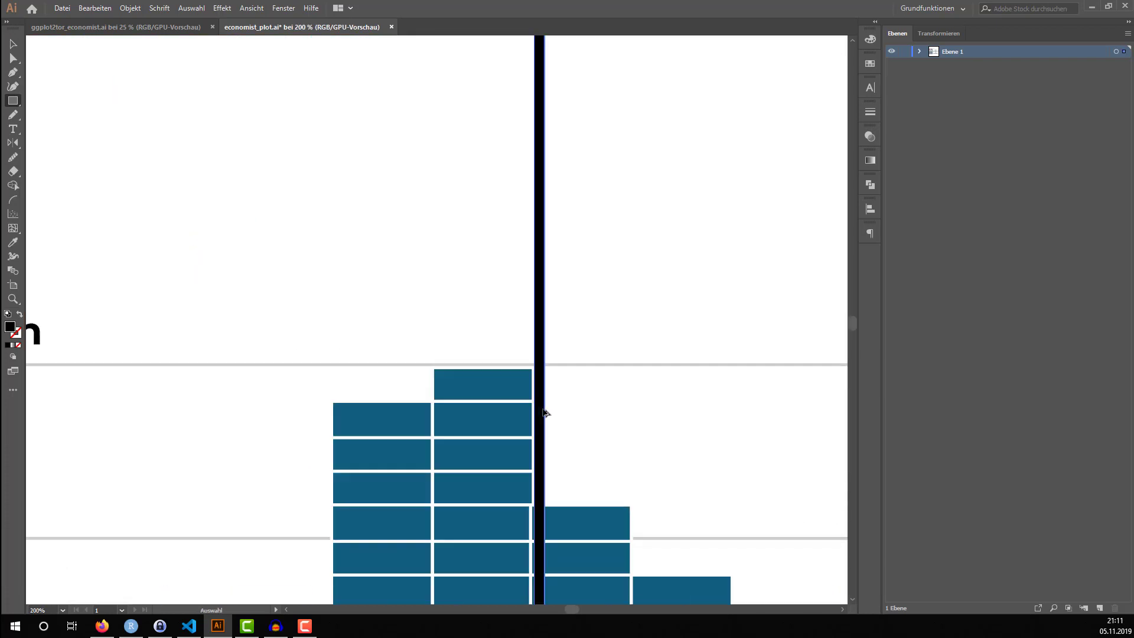
scroll(543, 401, "down", 5)
key("v")
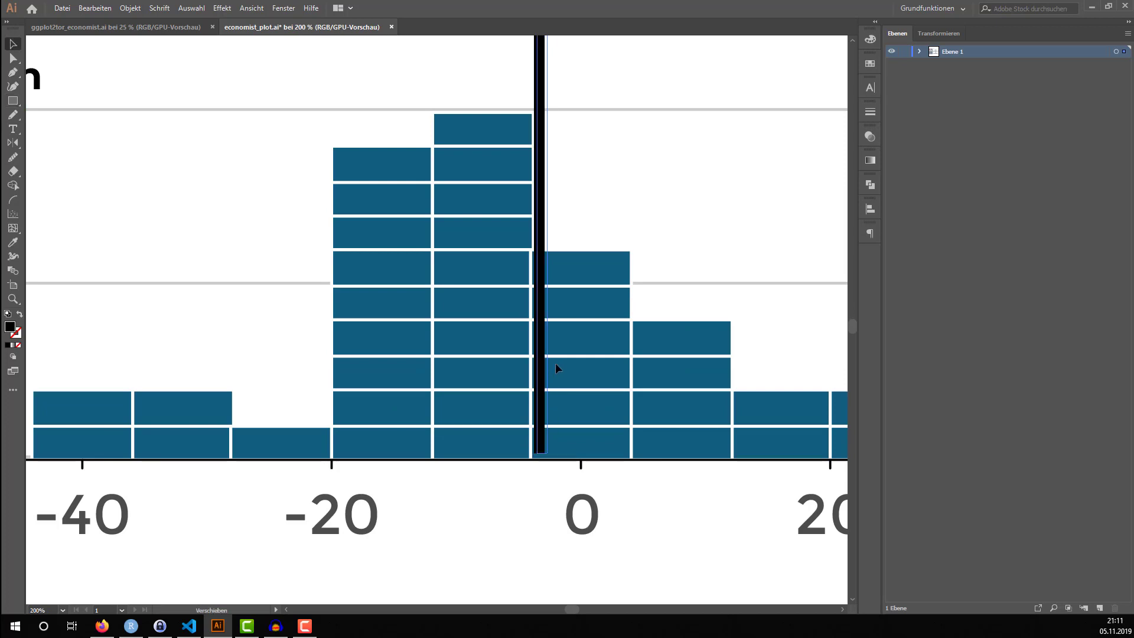
left_click_drag(576, 371, 577, 372)
Narrow the black vertical rectangle in two passes to a thin line
scroll(585, 157, "up", 10)
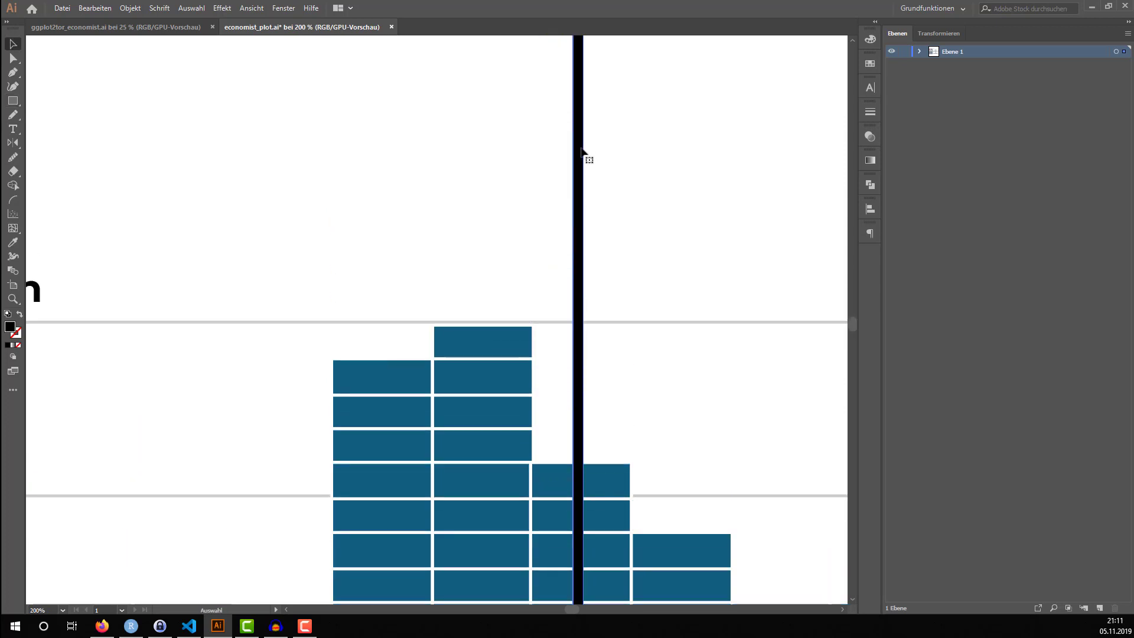
left_click_drag(582, 199, 577, 202)
scroll(588, 245, "down", 5)
scroll(588, 247, "down", 6)
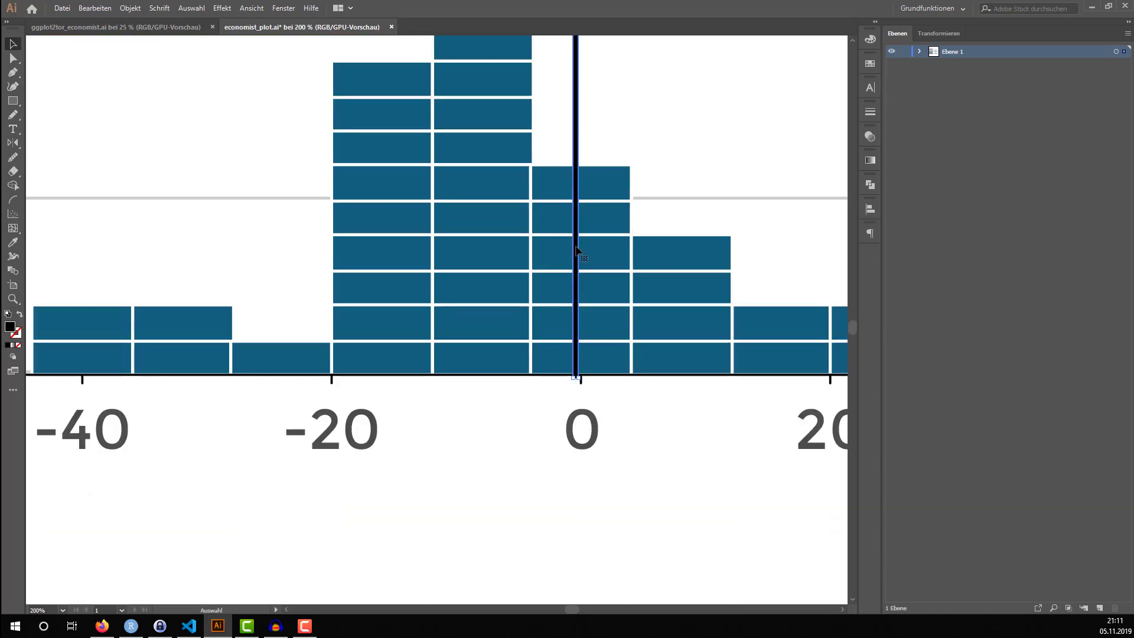
scroll(580, 245, "up", 3)
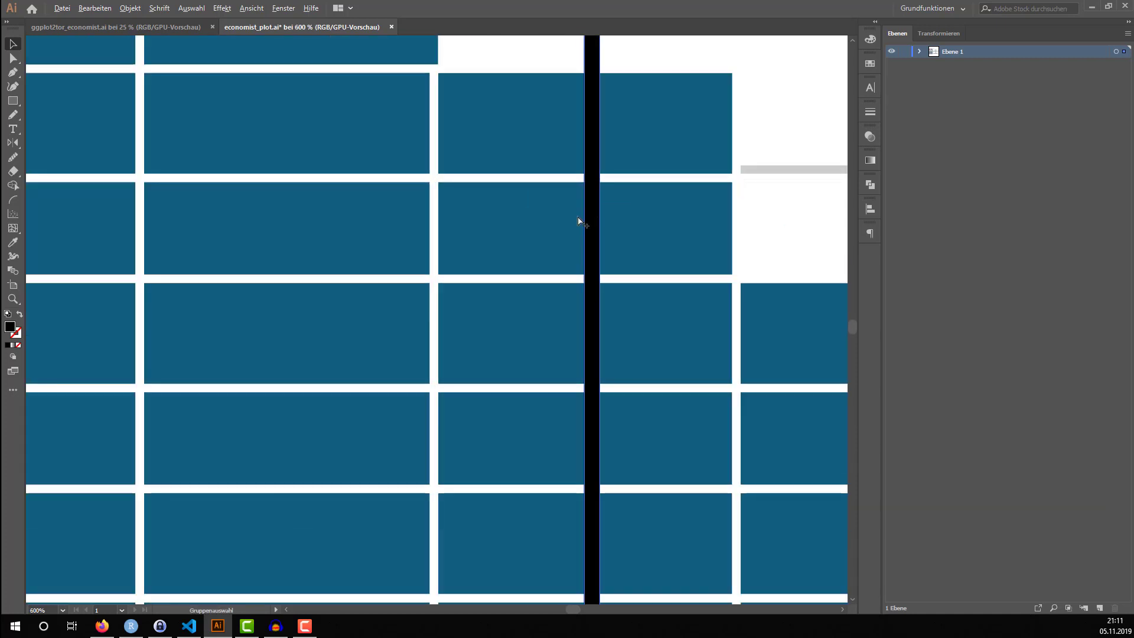
scroll(601, 212, "up", 20)
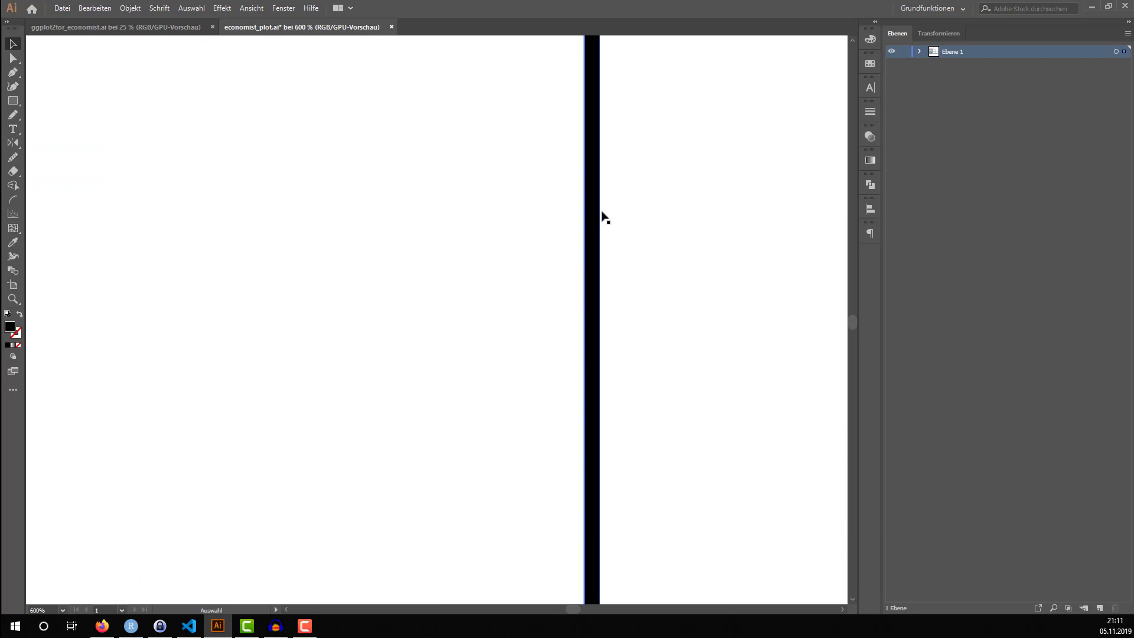
scroll(602, 214, "up", 3)
left_click_drag(600, 177, 595, 177)
scroll(604, 221, "down", 2)
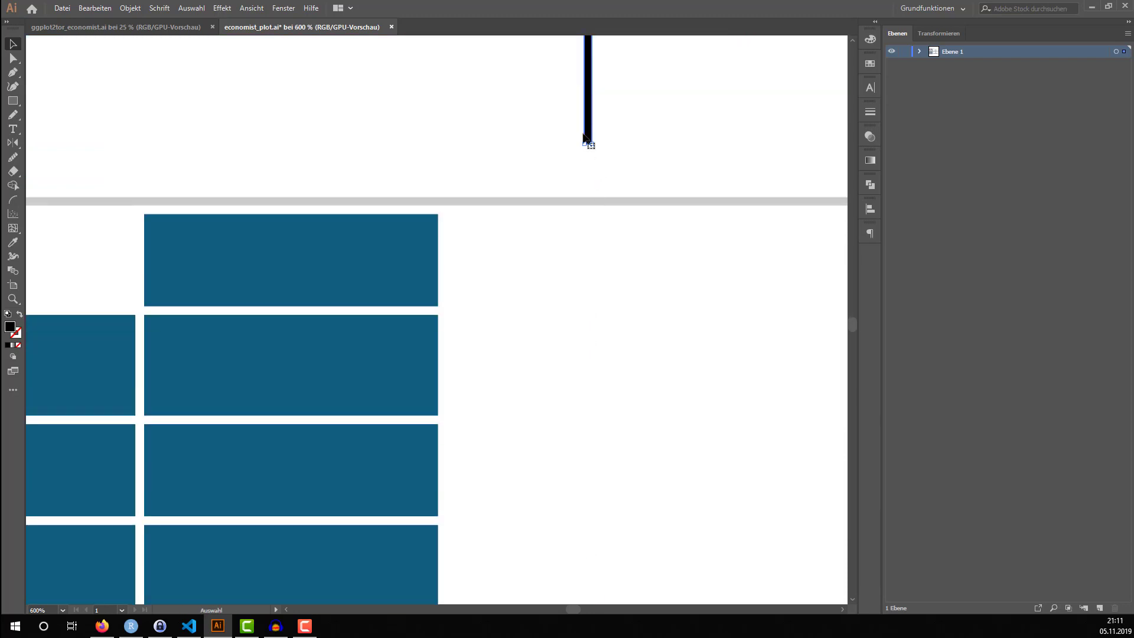
Move the thin vertical line straight down so its lower end meets the lower histogram's baseline at 0
scroll(598, 174, "down", 2)
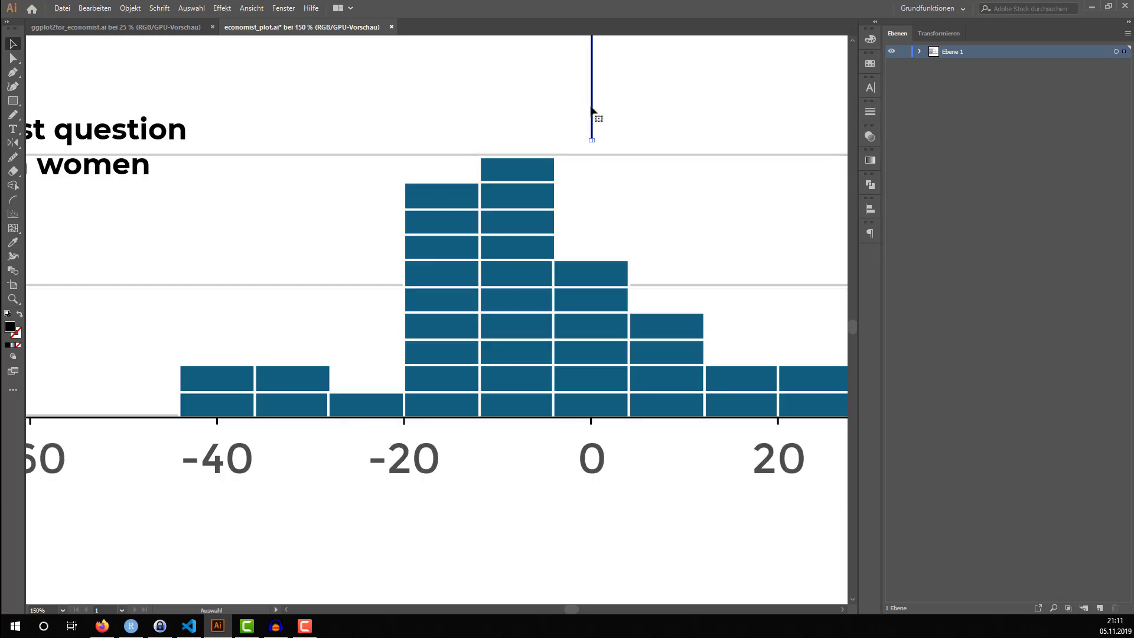
left_click_drag(591, 110, 591, 390)
scroll(598, 385, "up", 6)
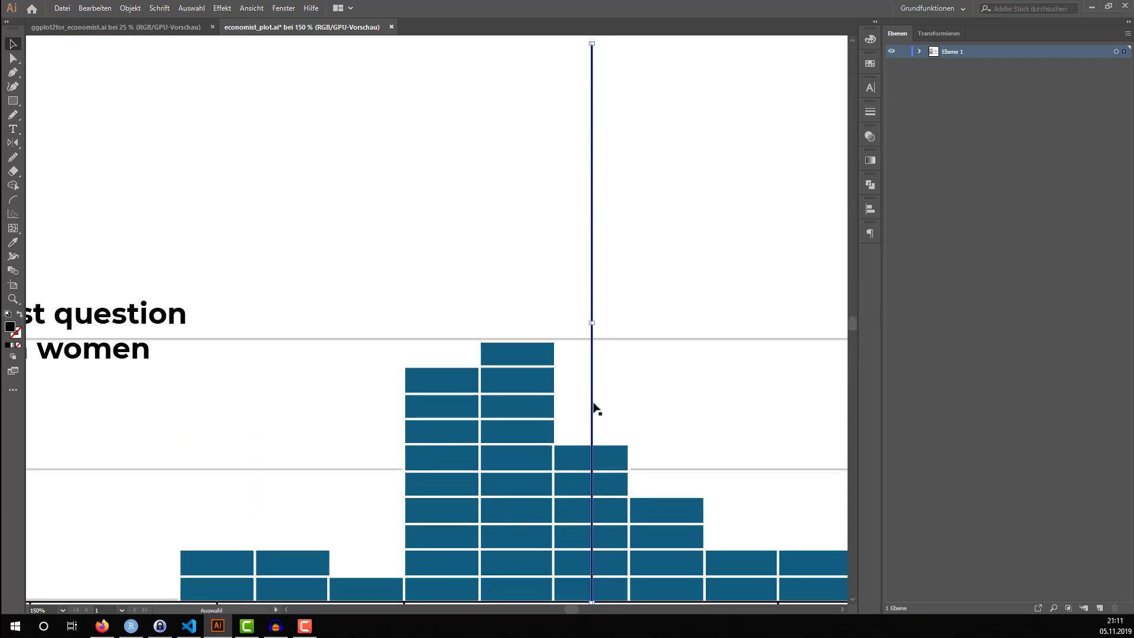
Extend the thin vertical zero line upward through the upper histogram to its topmost gridline, then deselect it
scroll(592, 291, "down", 3)
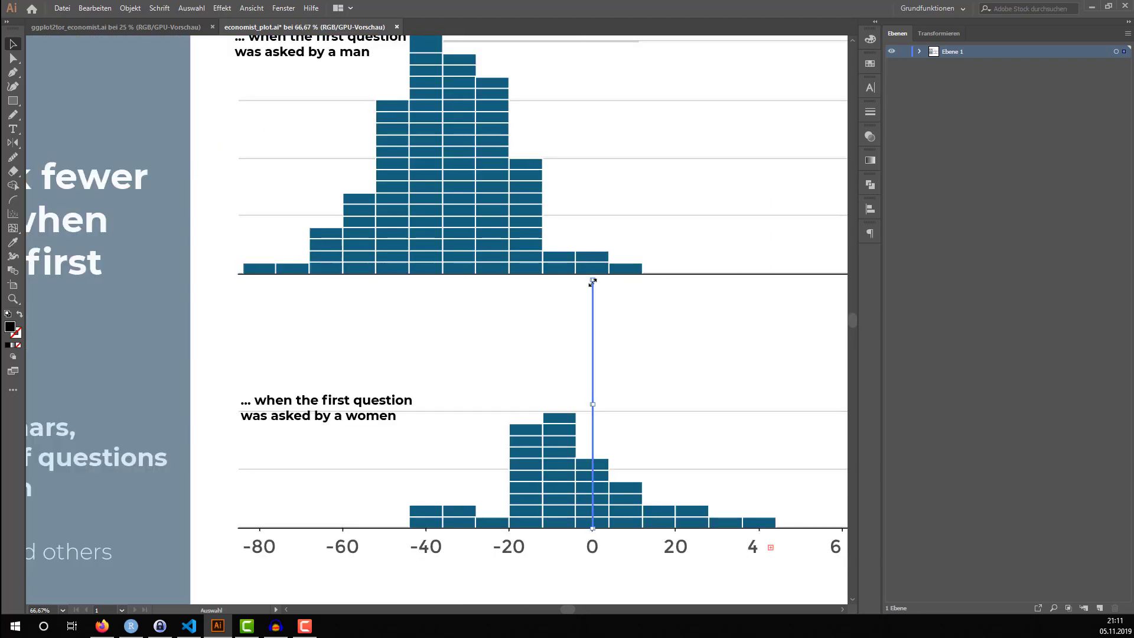
left_click_drag(592, 277, 596, 77)
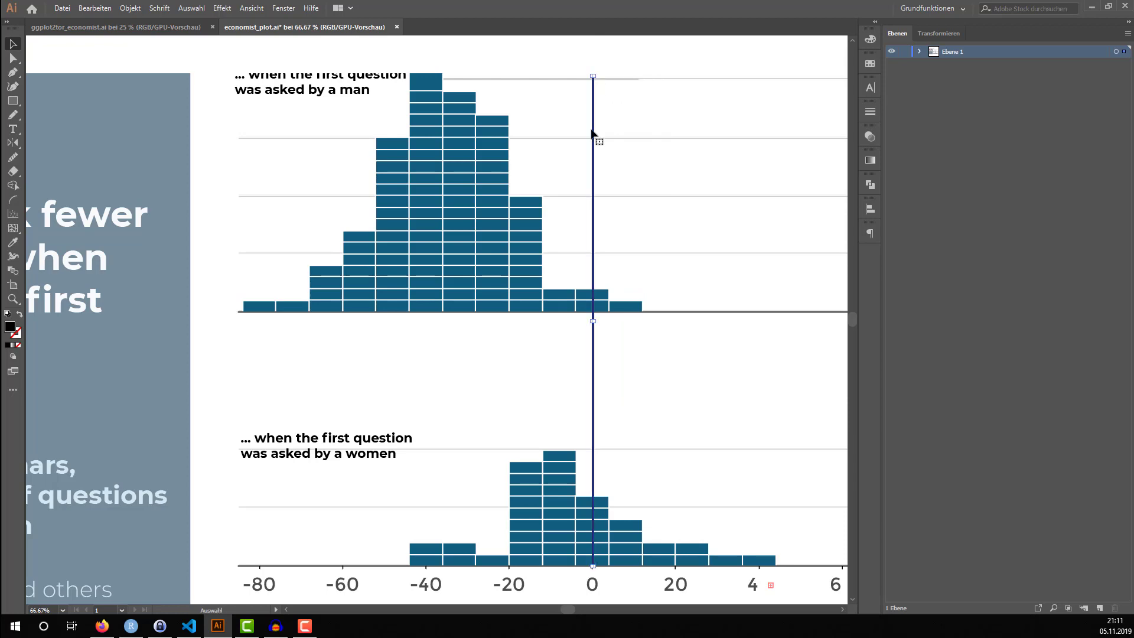
left_click(646, 120)
left_click(630, 52)
scroll(654, 163, "down", 1)
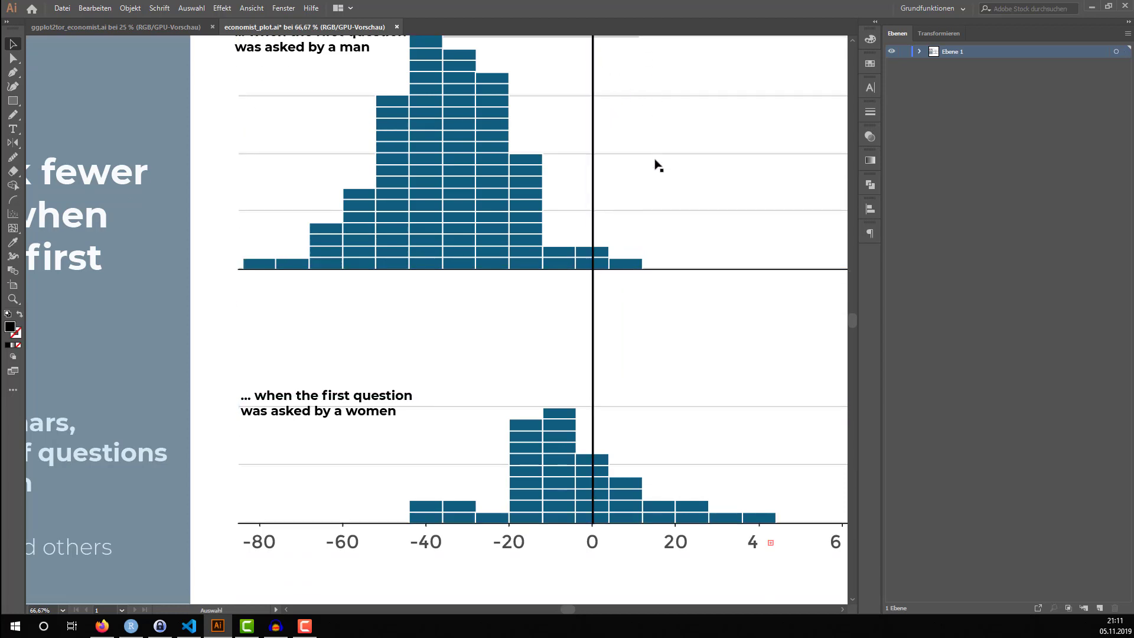
Examine the whole layout, checking the zero line across both histograms and the cut-off axis labels
scroll(655, 162, "down", 3)
scroll(648, 254, "up", 2)
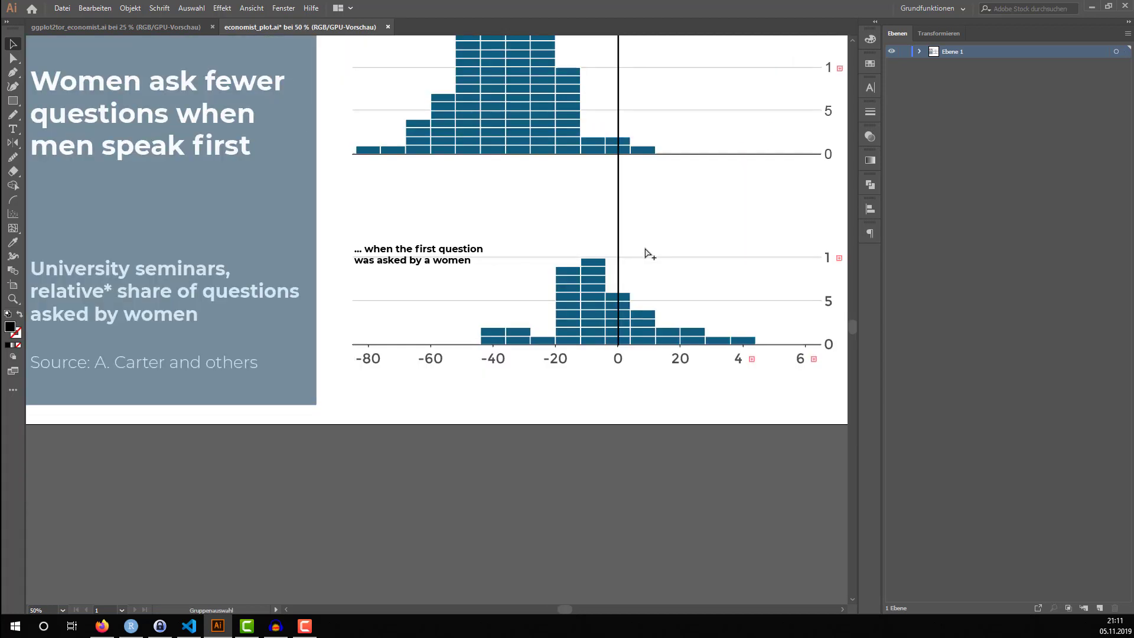
scroll(647, 254, "down", 2)
scroll(636, 258, "up", 2)
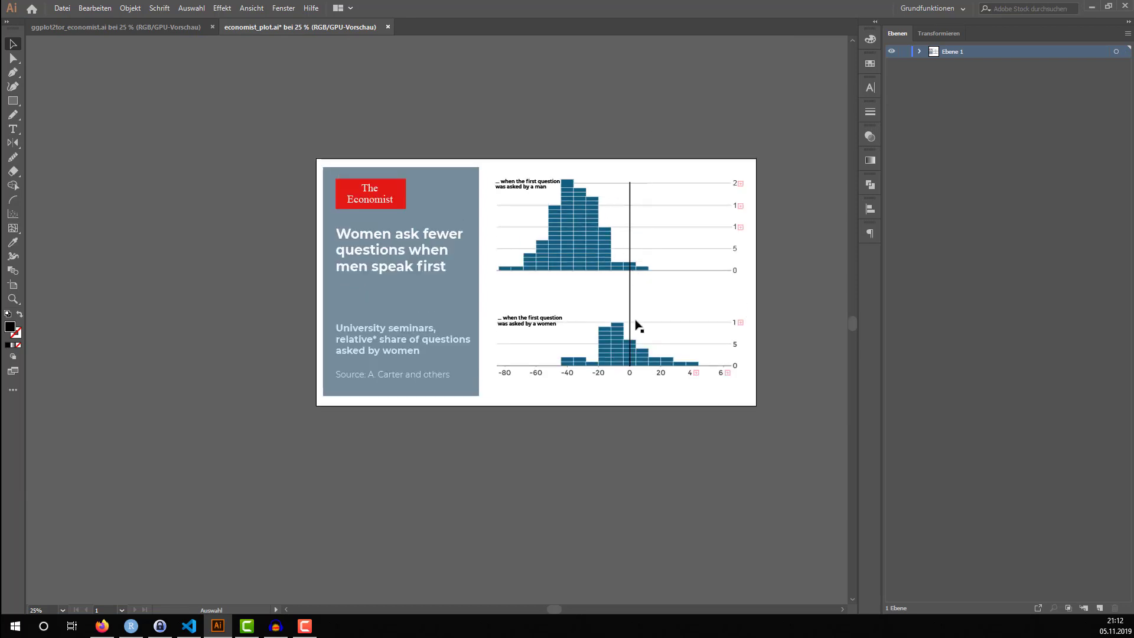
scroll(629, 329, "up", 1)
scroll(649, 348, "up", 1)
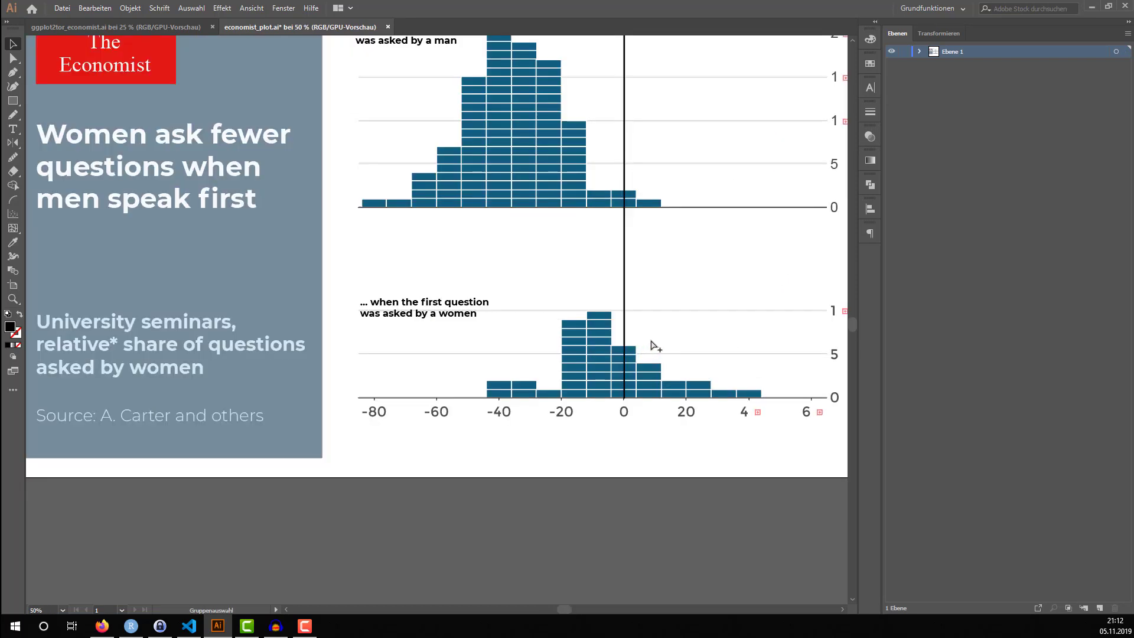
scroll(656, 347, "down", 1)
scroll(769, 202, "left", 1)
scroll(777, 203, "right", 3)
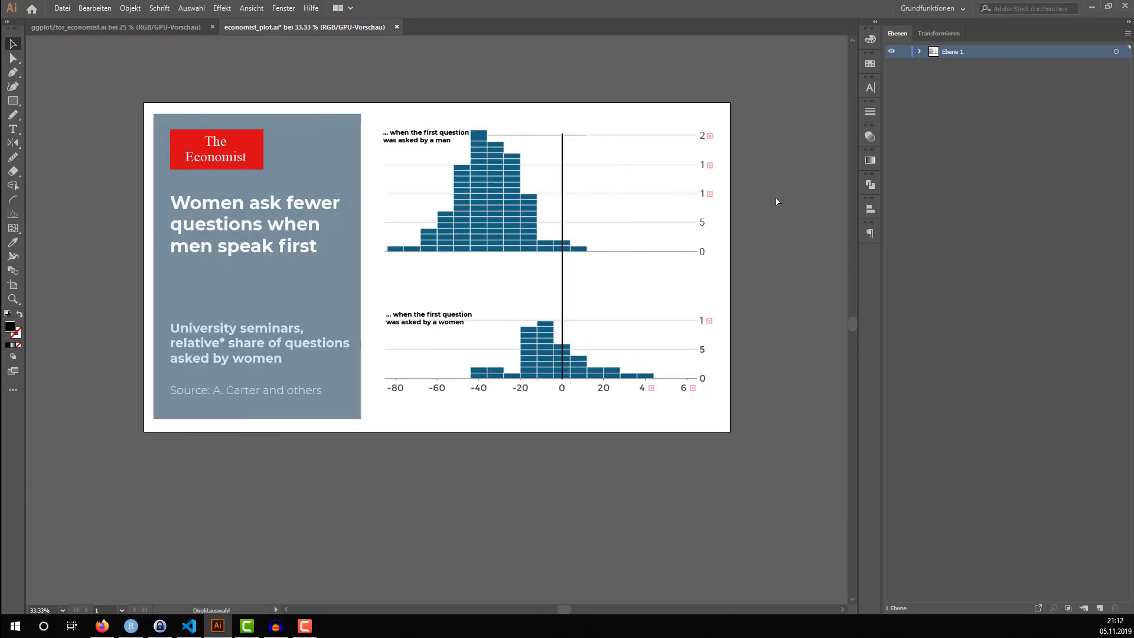
Isolate the upper histogram's second-highest y-axis label and widen its text frame so it reads 15
scroll(643, 157, "up", 3)
left_click(549, 201)
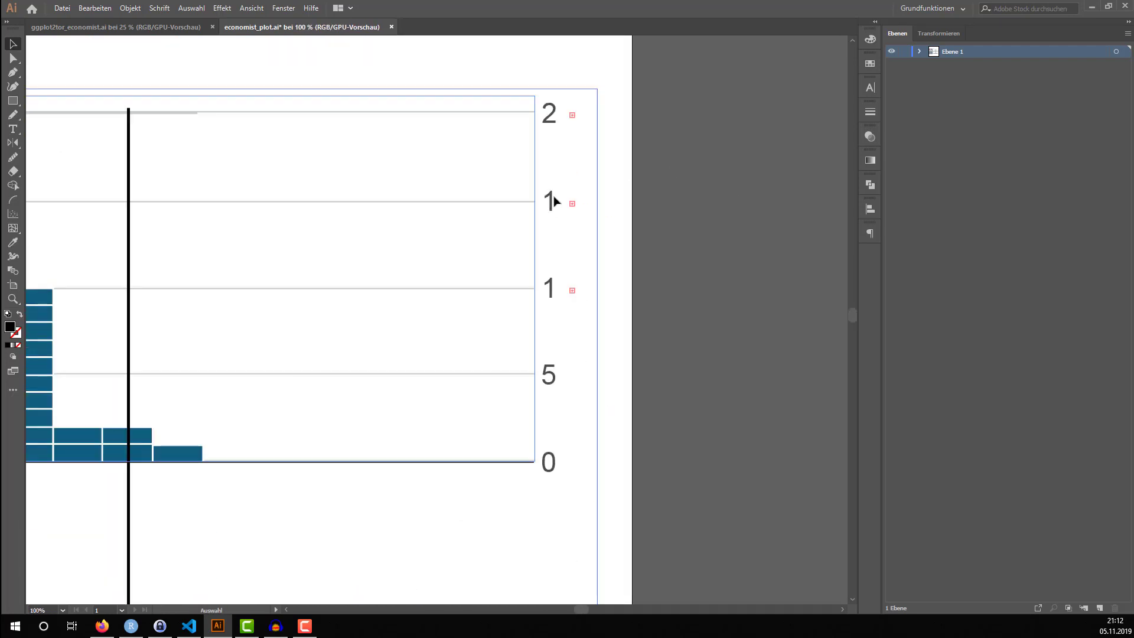
double_click(550, 202)
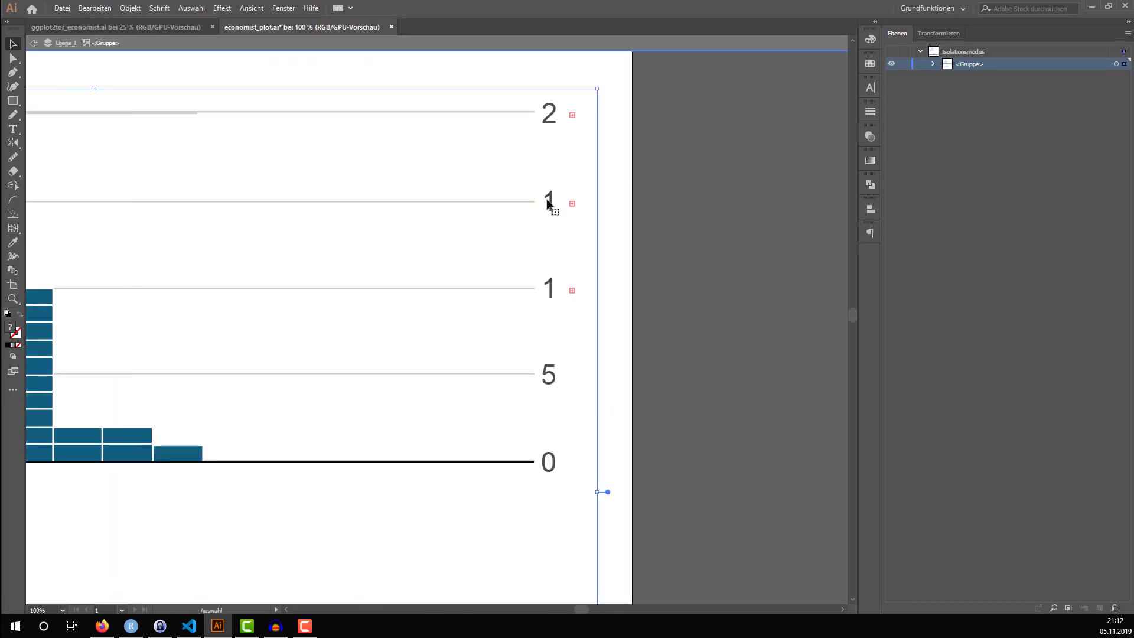
left_click(551, 204)
left_click_drag(573, 204, 575, 205)
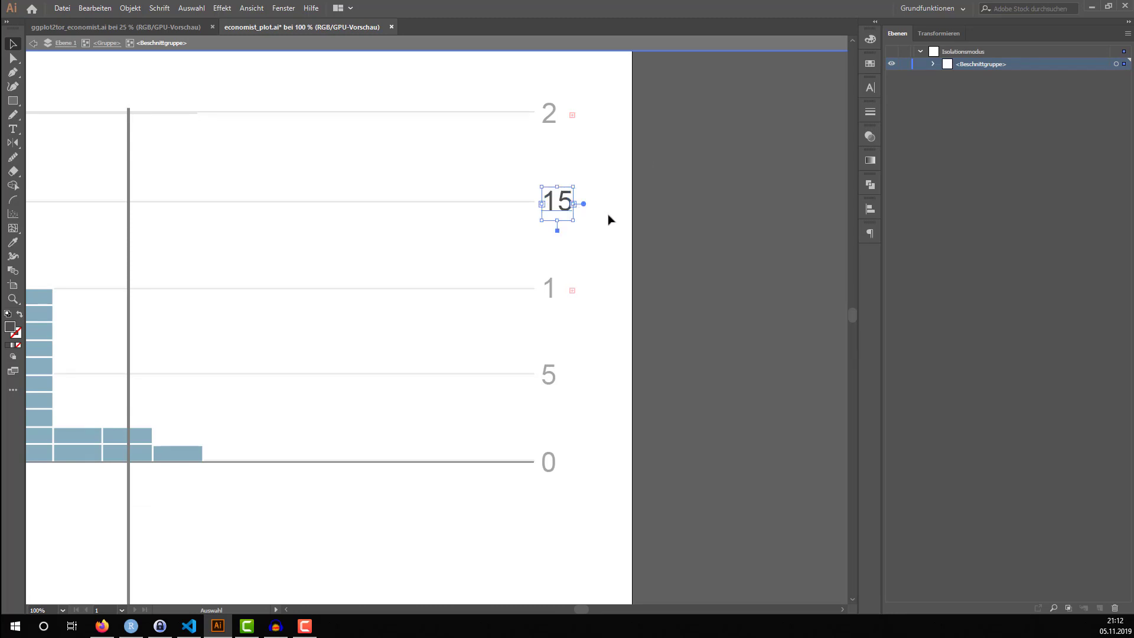
Isolate the upper histogram's topmost y-axis label, widen its text frame to show 20, and leave the label's clipping group
double_click(550, 118)
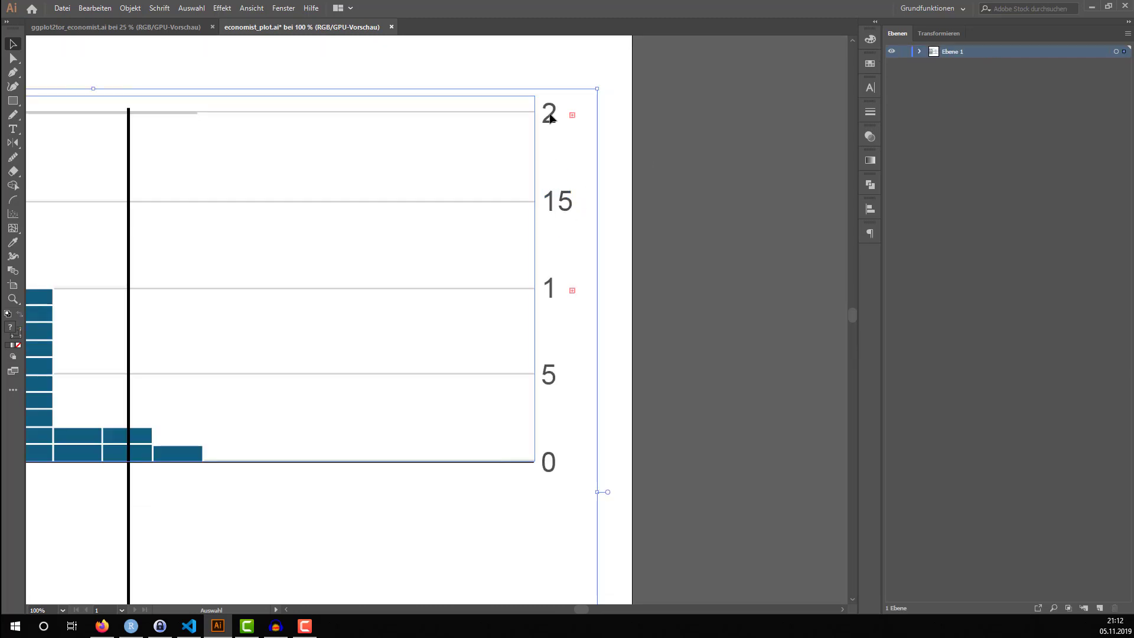
double_click(552, 120)
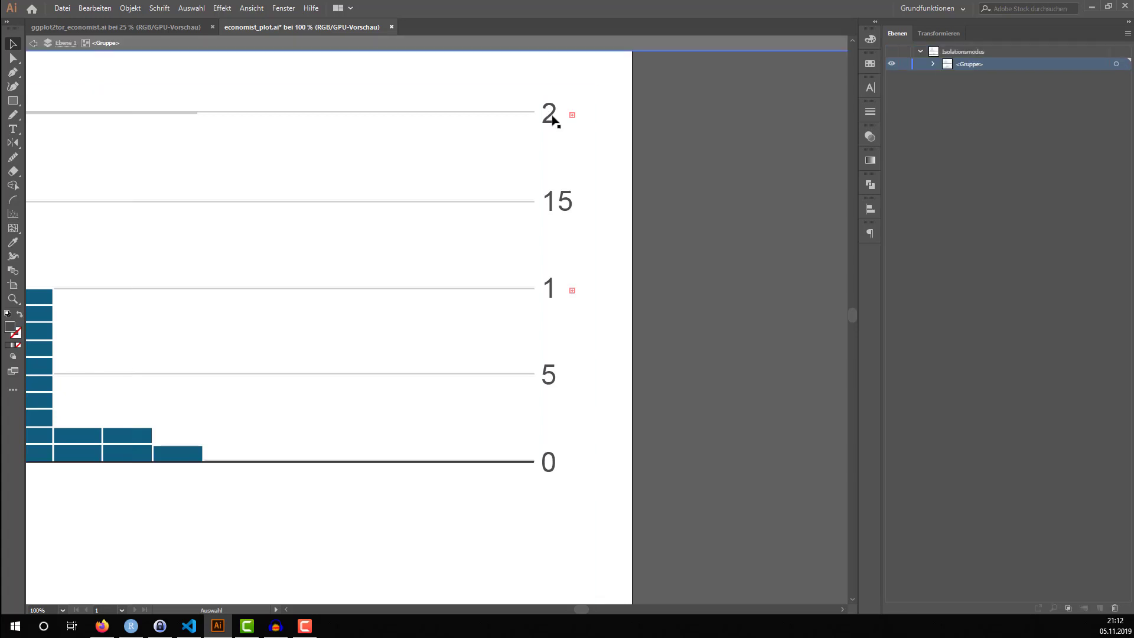
double_click(551, 120)
left_click_drag(572, 116, 575, 115)
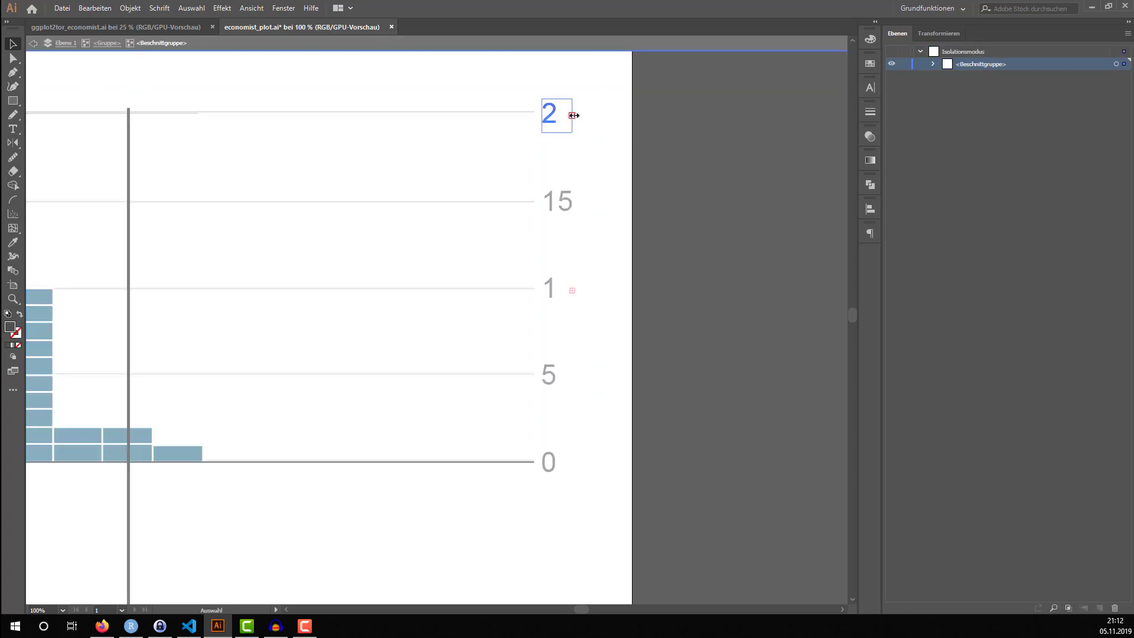
double_click(372, 222)
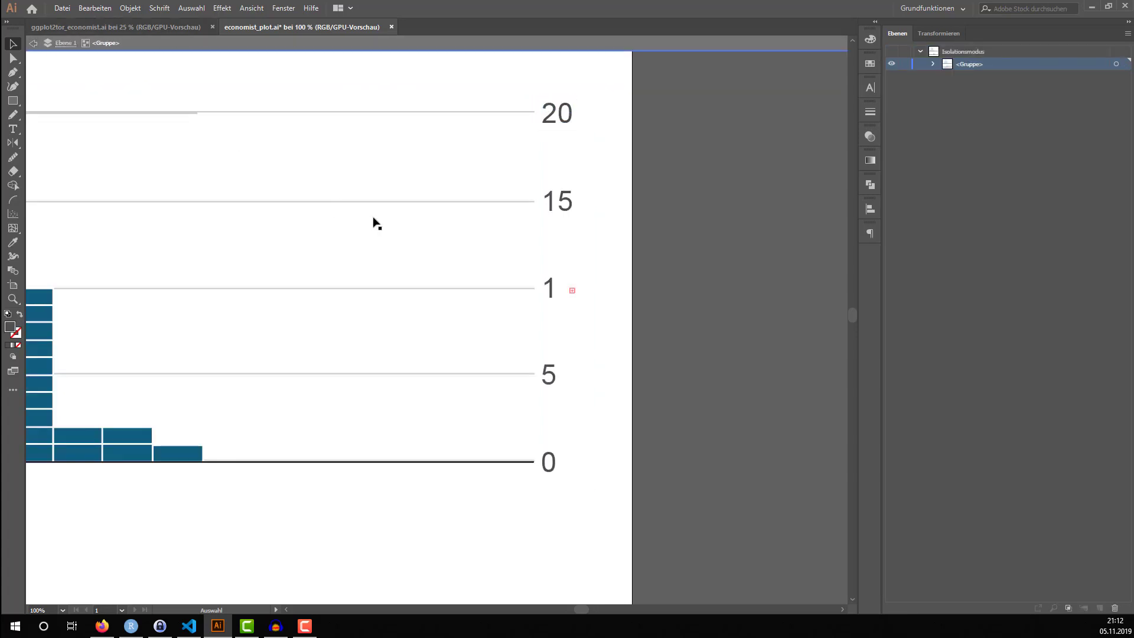
Step out of the chart group's isolation to the Ebene 1 layer level
scroll(437, 246, "down", 3)
scroll(437, 247, "left", 3)
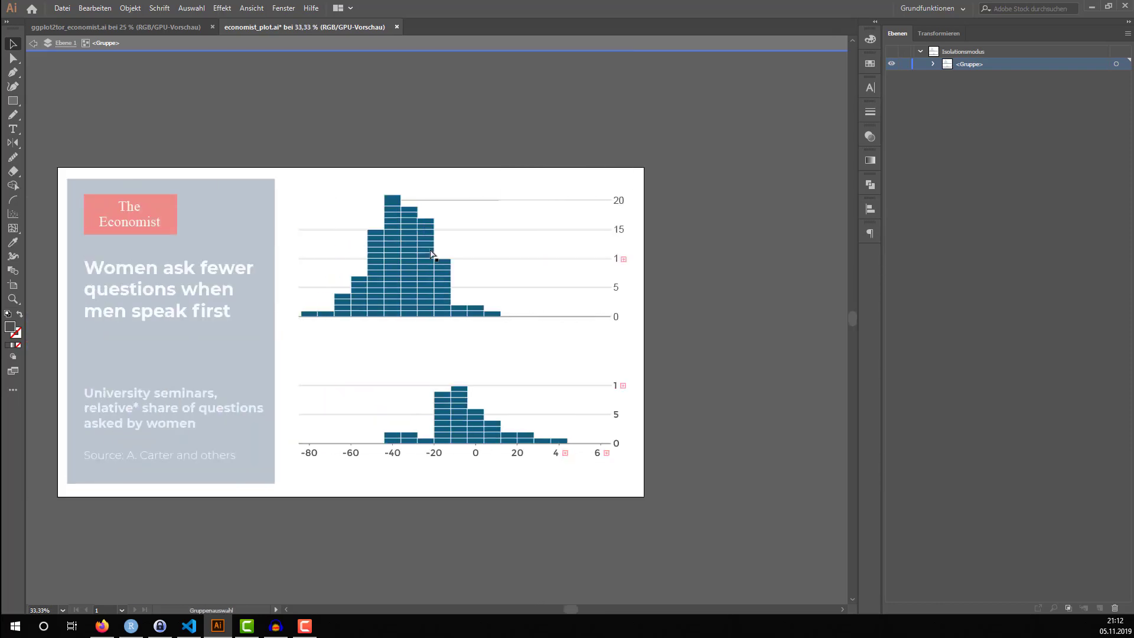
double_click(64, 65)
scroll(266, 179, "down", 1)
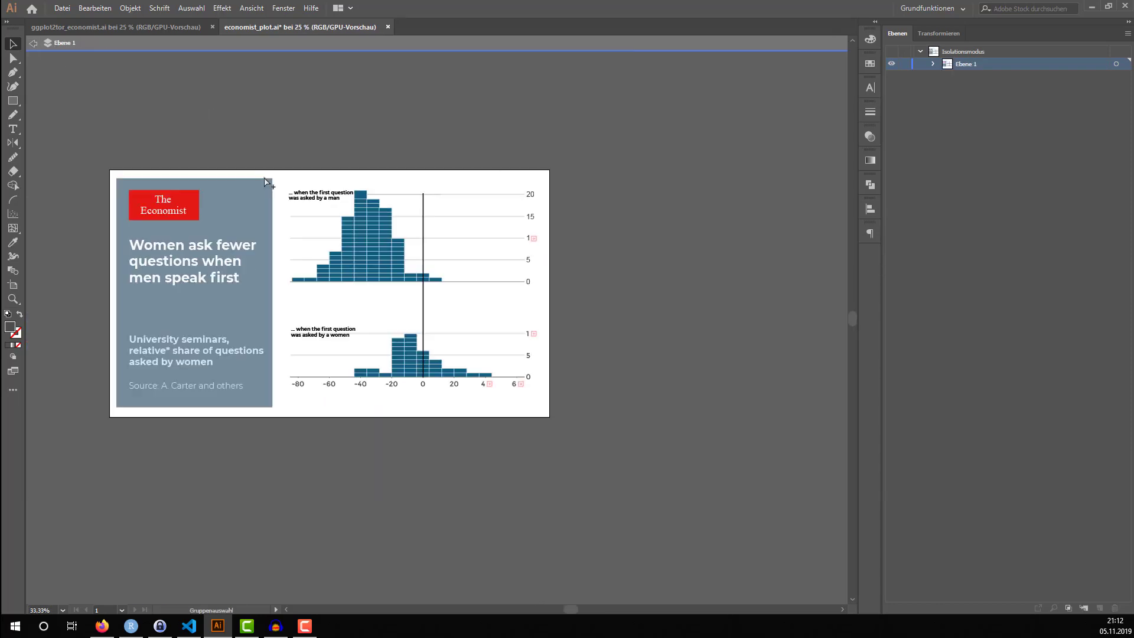
scroll(266, 179, "up", 2)
scroll(275, 192, "left", 3)
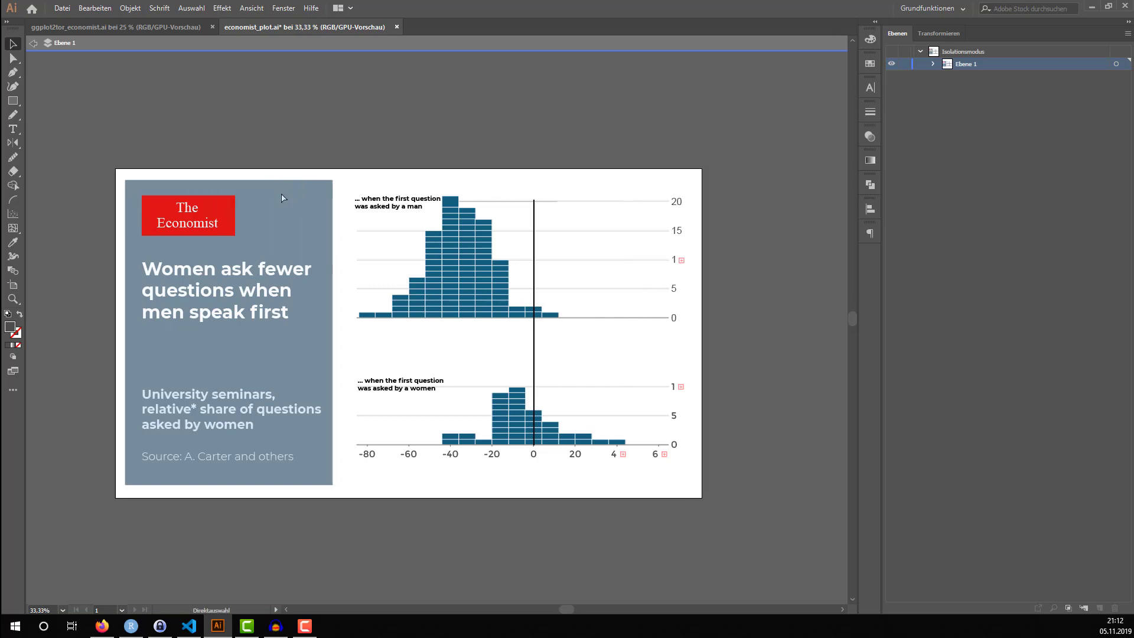